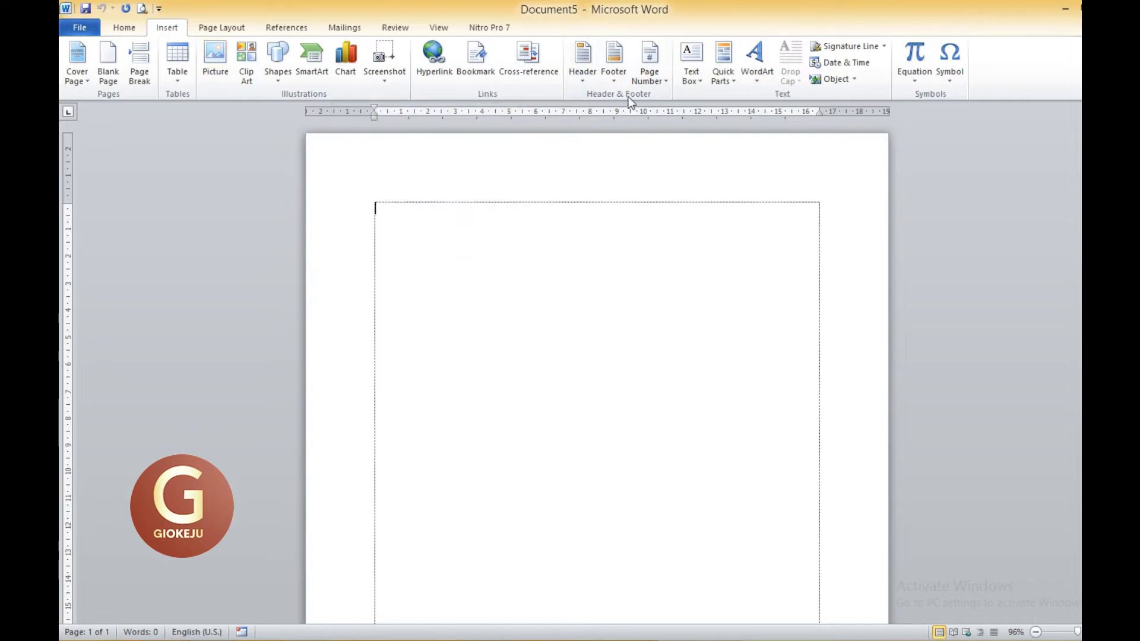
# Step: Insert the built-in Austere (Even Page) header design from the Header gallery
pyautogui.click(586, 82)
pyautogui.moveTo(591, 117); pyautogui.dragTo(593, 152)
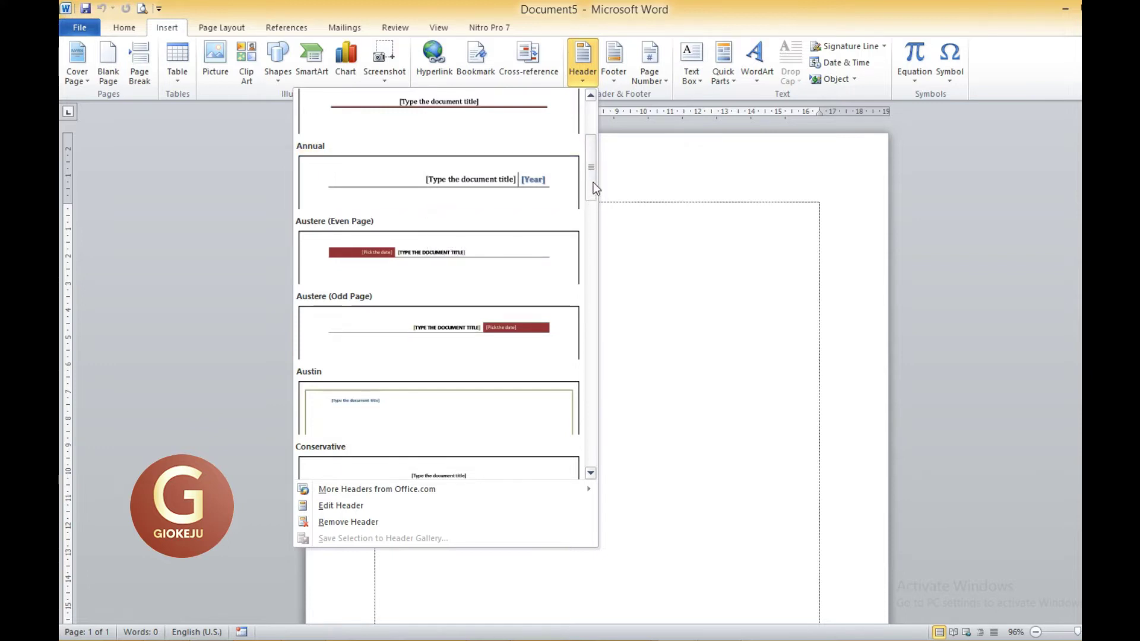
pyautogui.moveTo(593, 183); pyautogui.dragTo(594, 192)
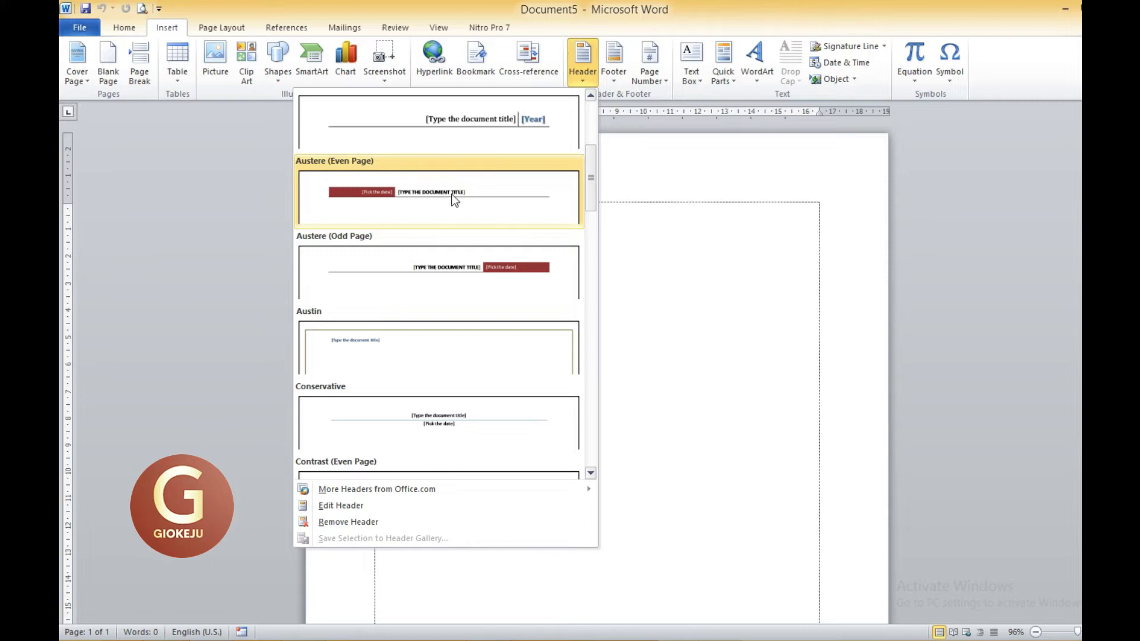
pyautogui.moveTo(590, 175)
pyautogui.mouseDown()
pyautogui.moveTo(593, 193)
pyautogui.moveTo(594, 180)
pyautogui.mouseUp()
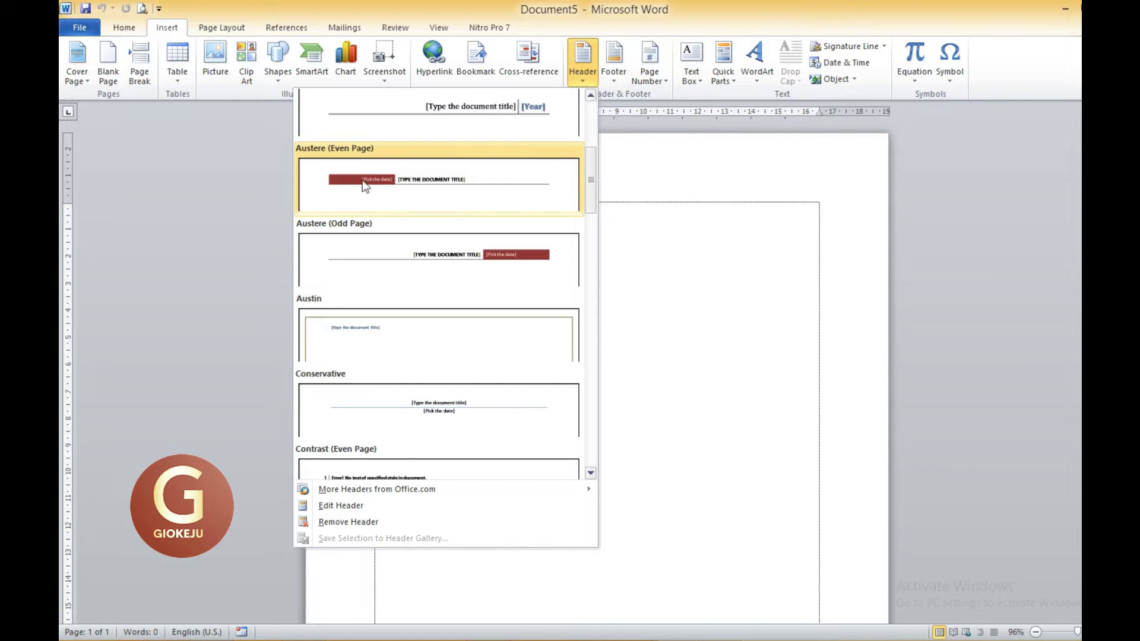
pyautogui.click(397, 181)
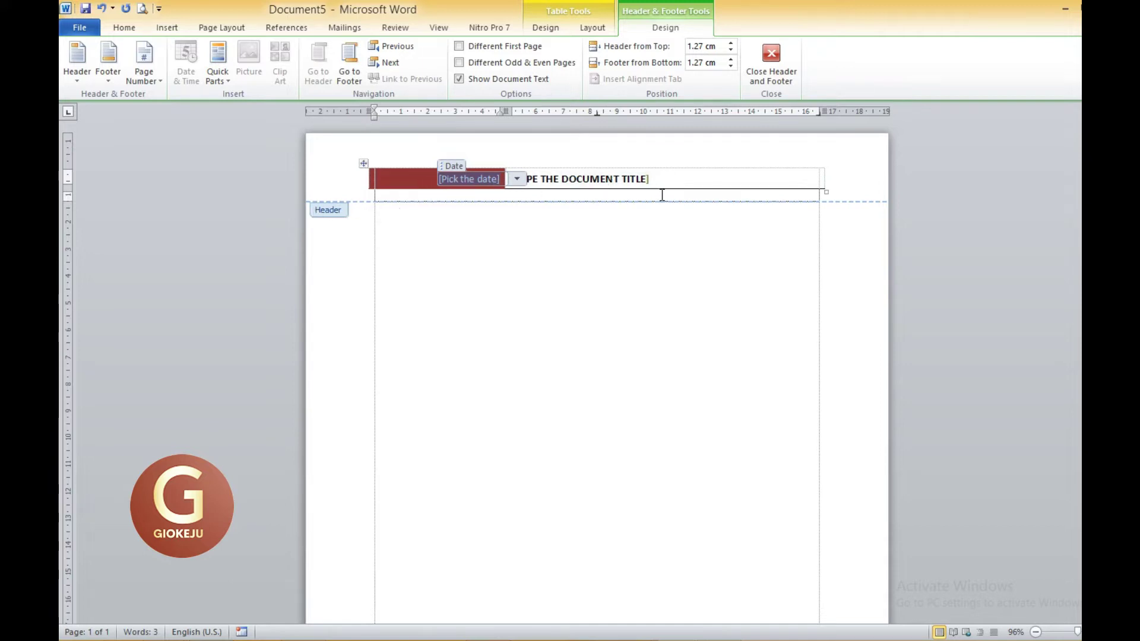
# Step: Type 'PT JALAN MULUS' into the header's title placeholder, correcting the typo
pyautogui.click(625, 179)
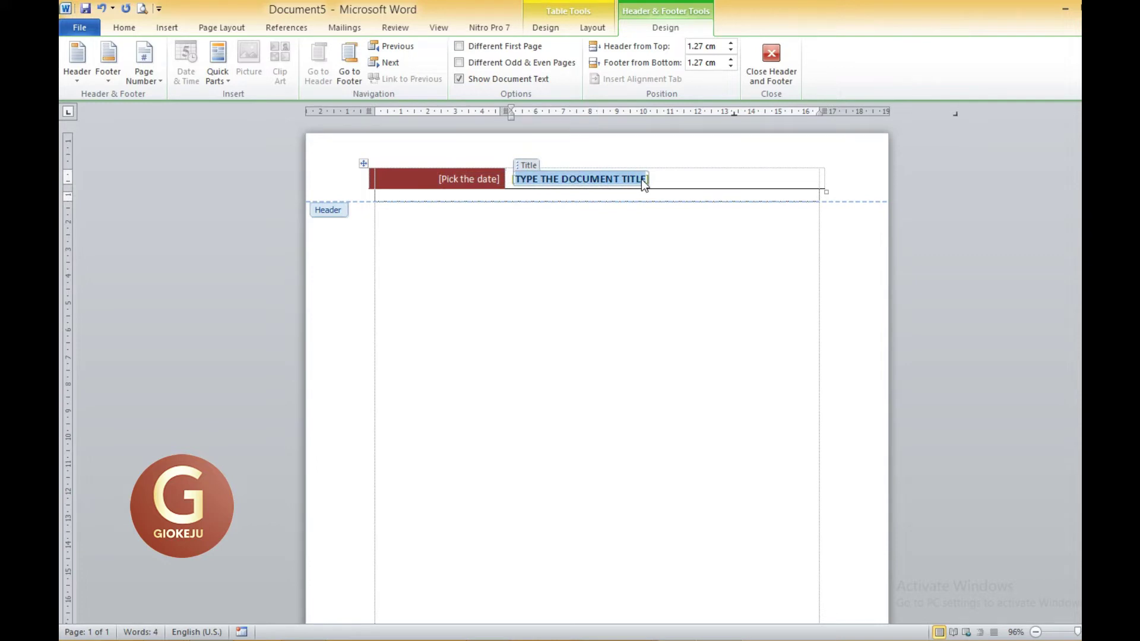
pyautogui.write('PT JALAN ')
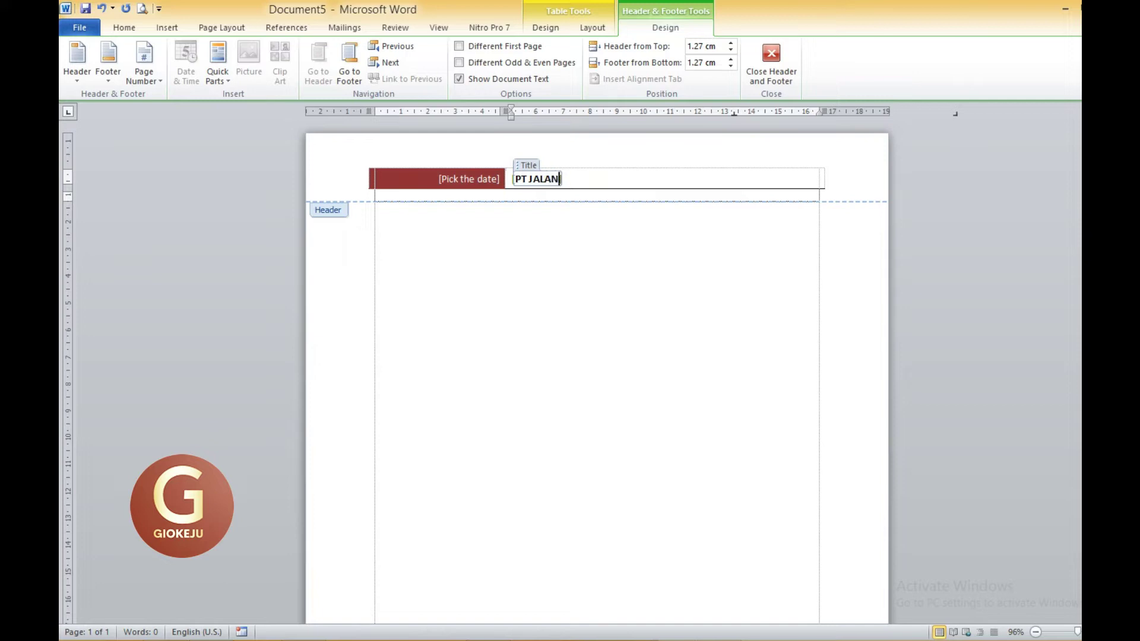
pyautogui.write('MULI')
pyautogui.press('BackSpace')
pyautogui.write('US')
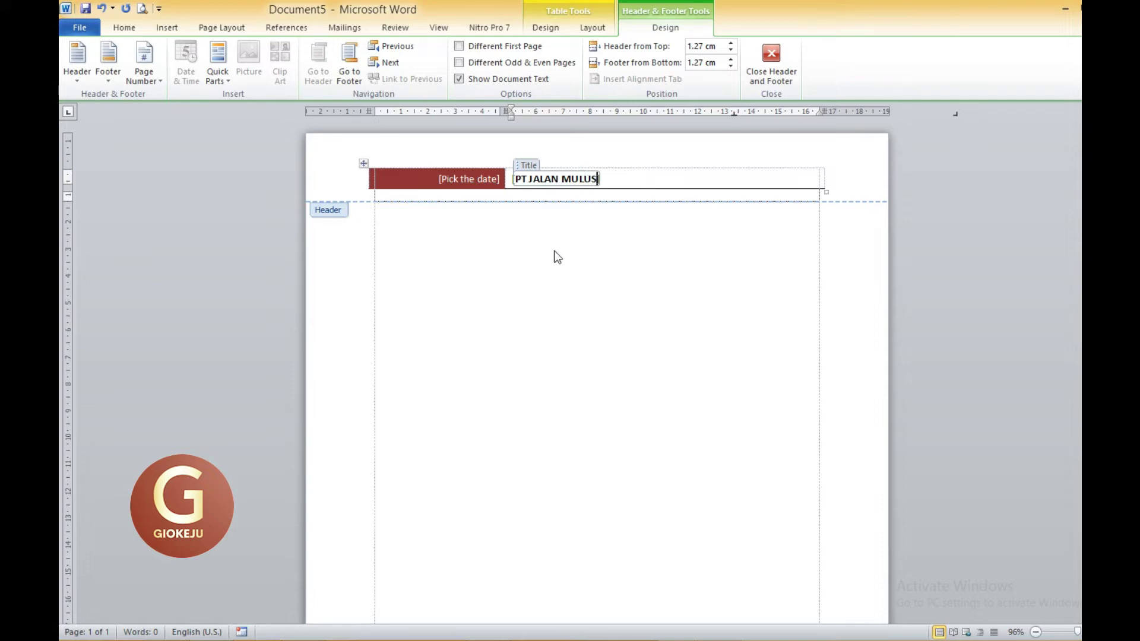
pyautogui.moveTo(450, 178)
pyautogui.click(442, 181)
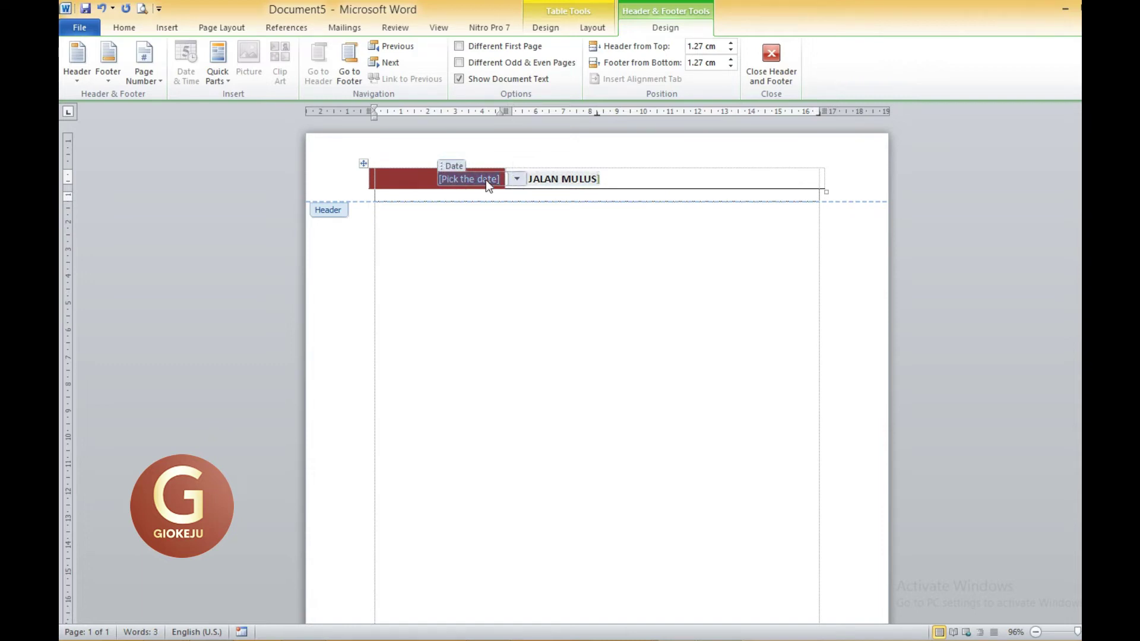
# Step: Pick October 18, 2022 from the header date field's calendar
pyautogui.click(517, 179)
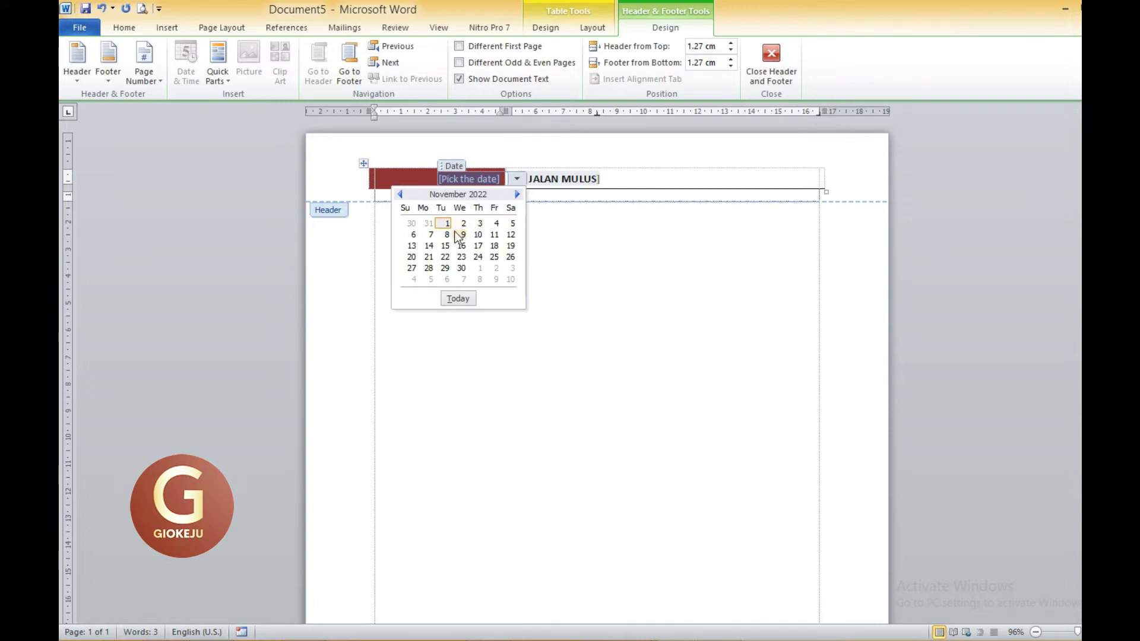
pyautogui.click(400, 194)
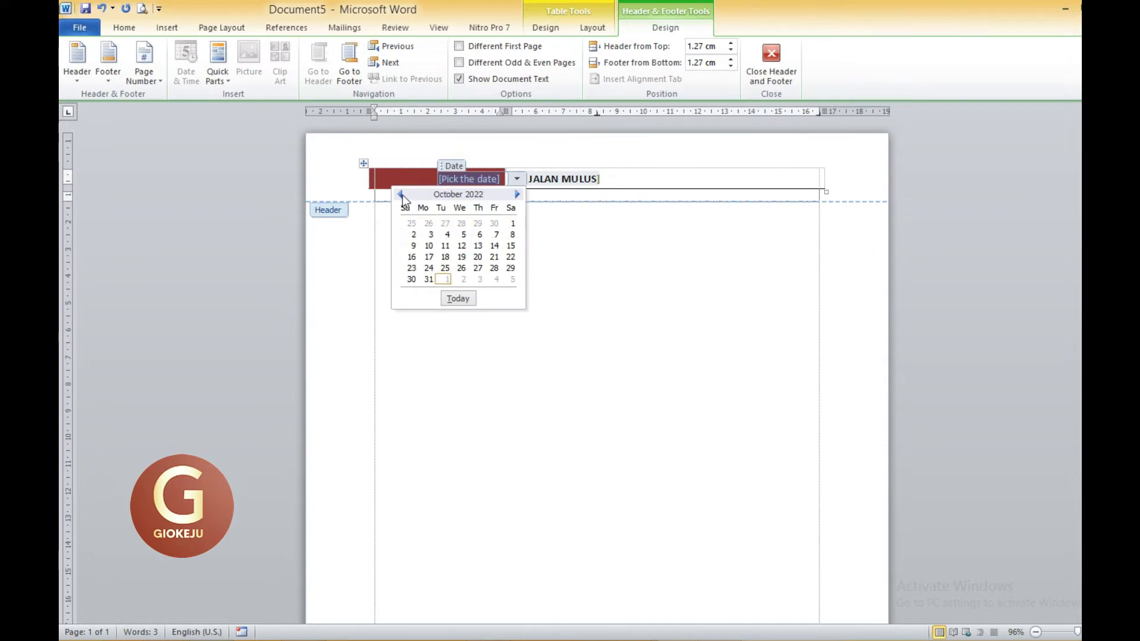
pyautogui.click(445, 257)
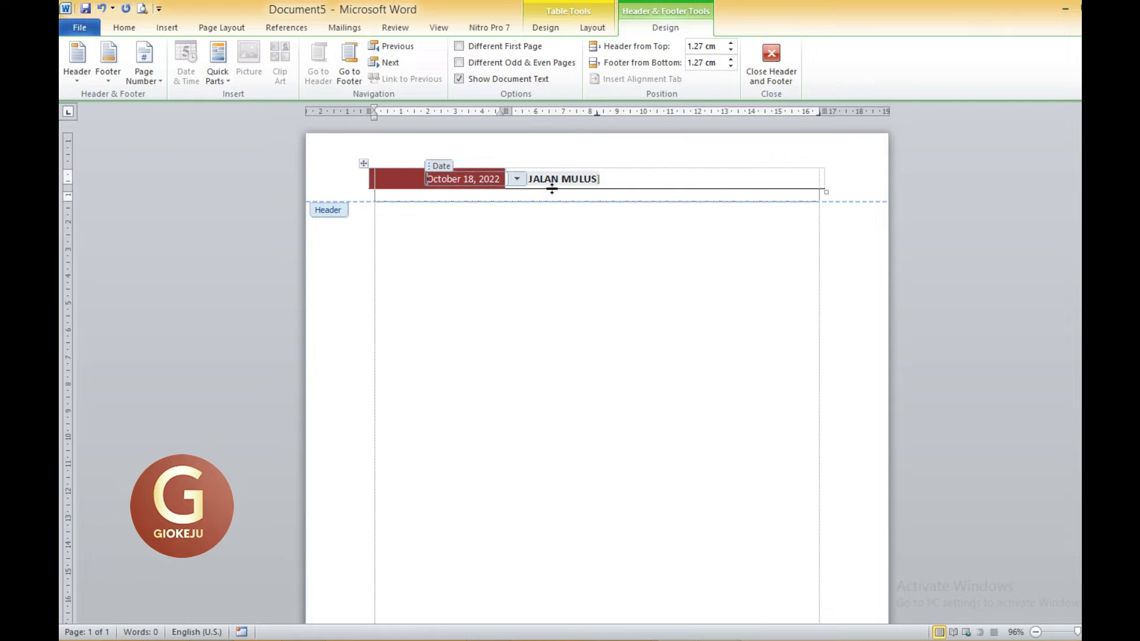
pyautogui.click(597, 179)
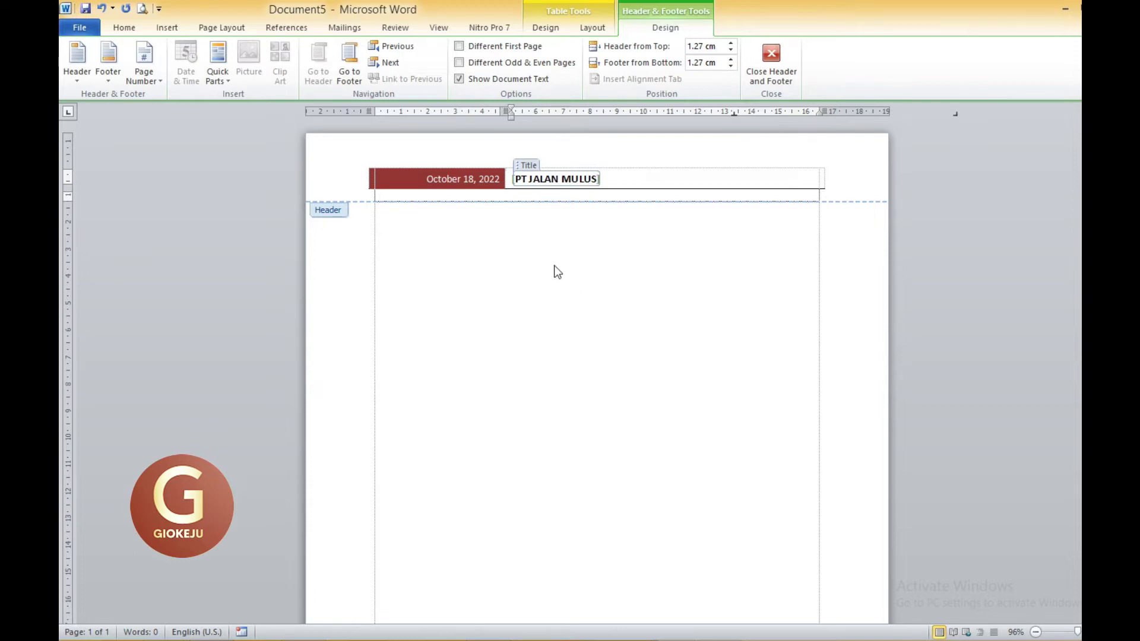
# Step: Close the header and start a new second page at the end of page 1
pyautogui.doubleClick(643, 267)
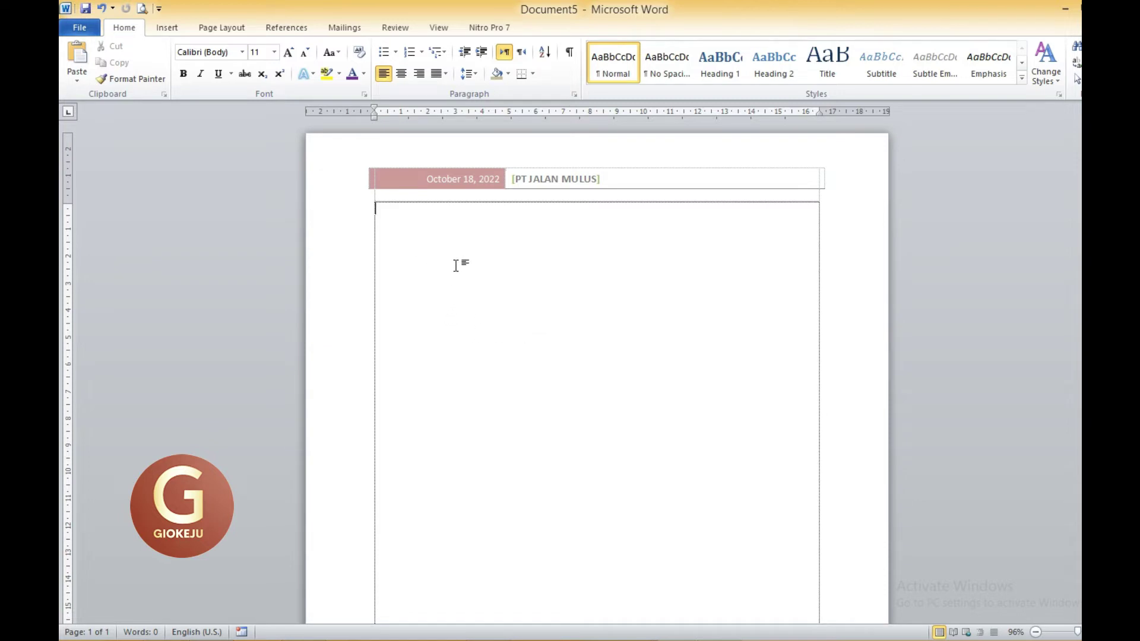
pyautogui.scroll(-5, 457, 265)
pyautogui.scroll(-3, 457, 265)
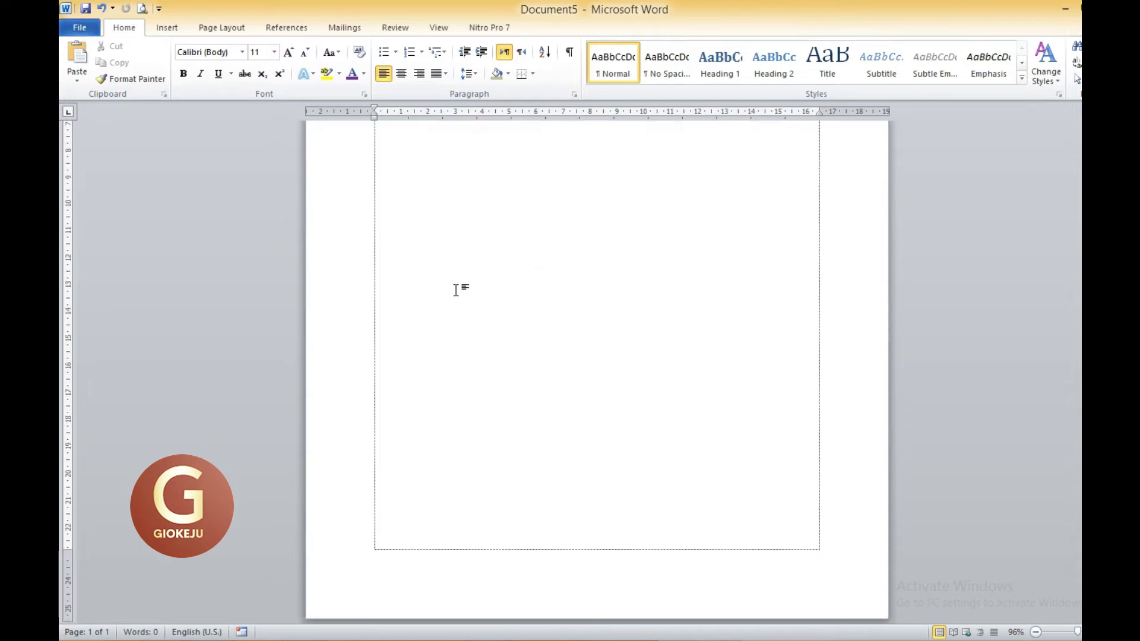
pyautogui.click(378, 530)
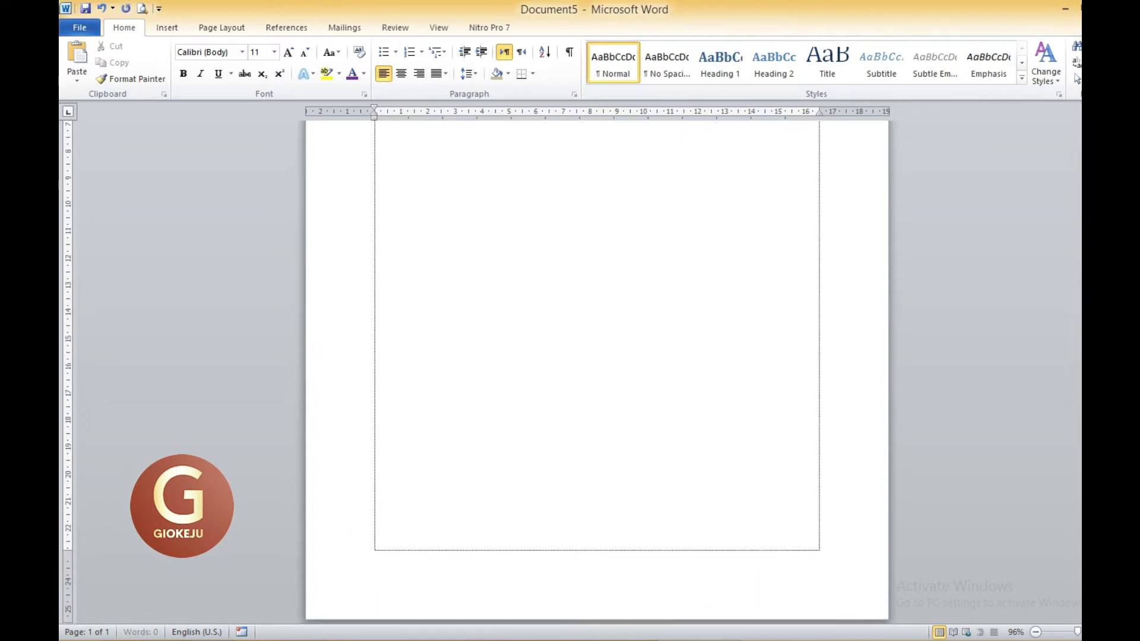
pyautogui.press('Return')
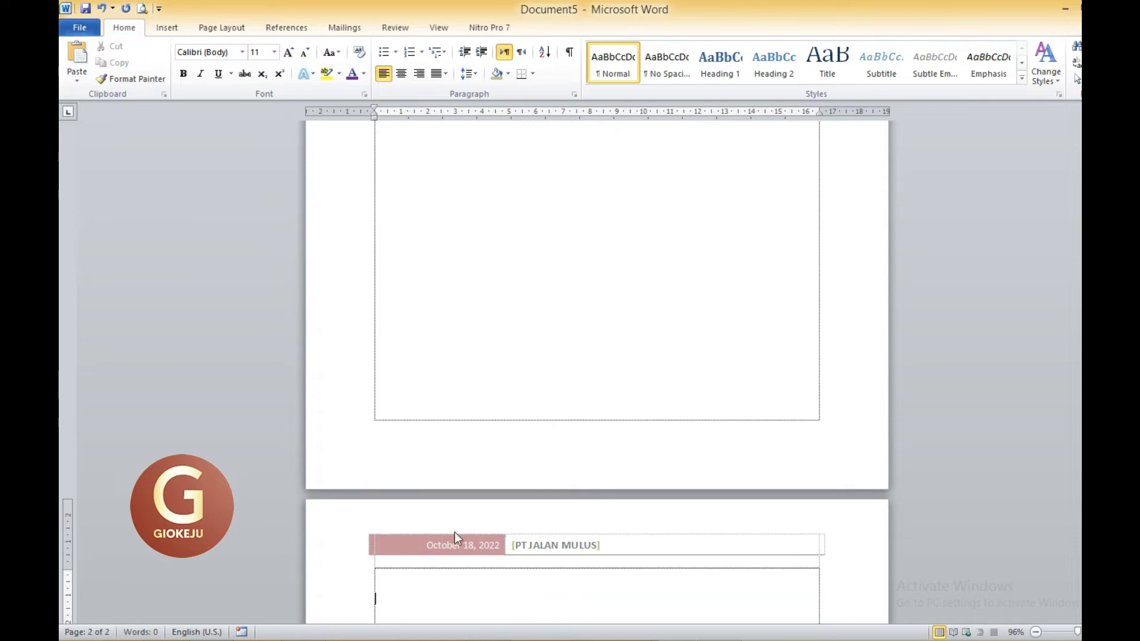
# Step: Scroll down to page 2 and place the cursor in its body
pyautogui.scroll(-1, 455, 532)
pyautogui.scroll(-2, 551, 530)
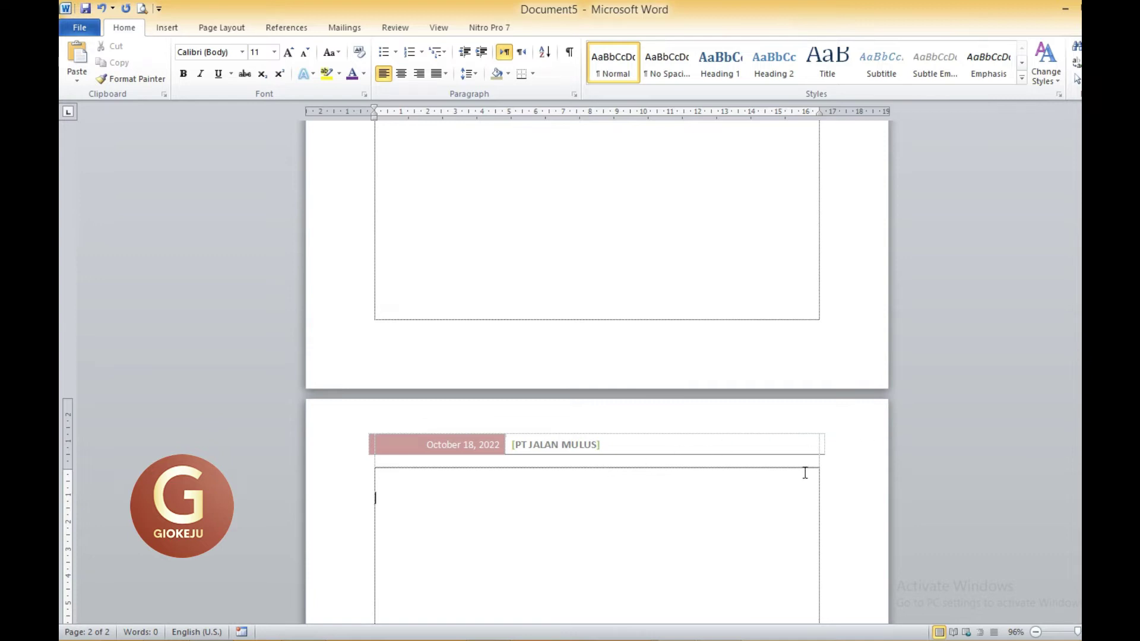
pyautogui.moveTo(1075, 404)
pyautogui.mouseDown()
pyautogui.moveTo(1076, 386)
pyautogui.moveTo(1075, 415)
pyautogui.mouseUp()
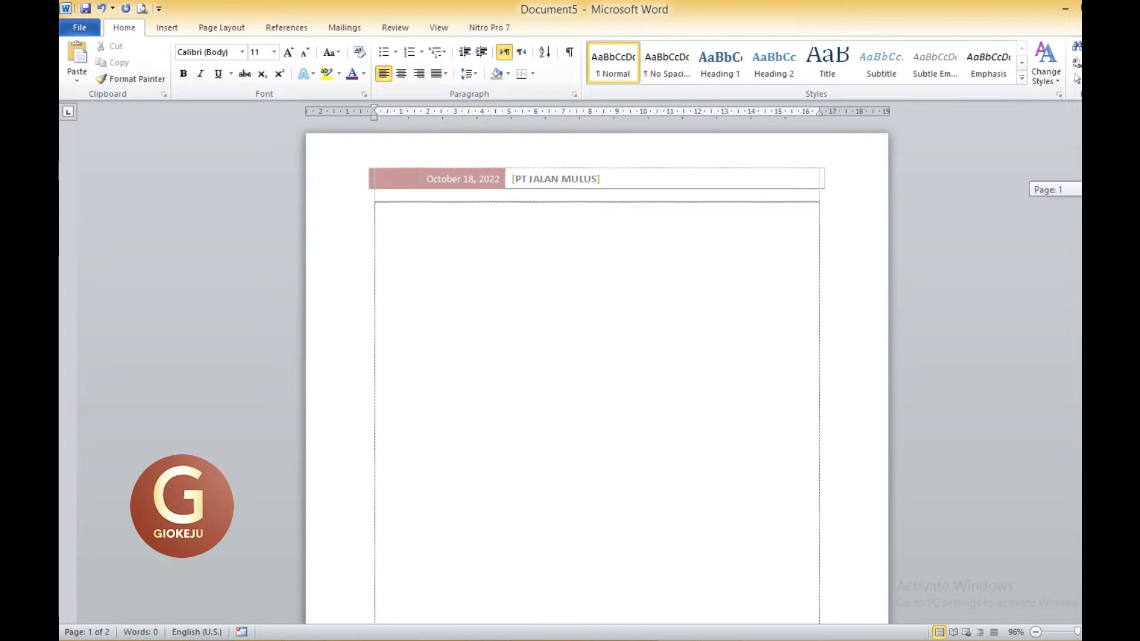
pyautogui.scroll(-1, 596, 380)
pyautogui.scroll(-4, 597, 380)
pyautogui.scroll(-4, 596, 380)
pyautogui.scroll(-6, 597, 380)
pyautogui.scroll(-2, 597, 380)
pyautogui.click(586, 364)
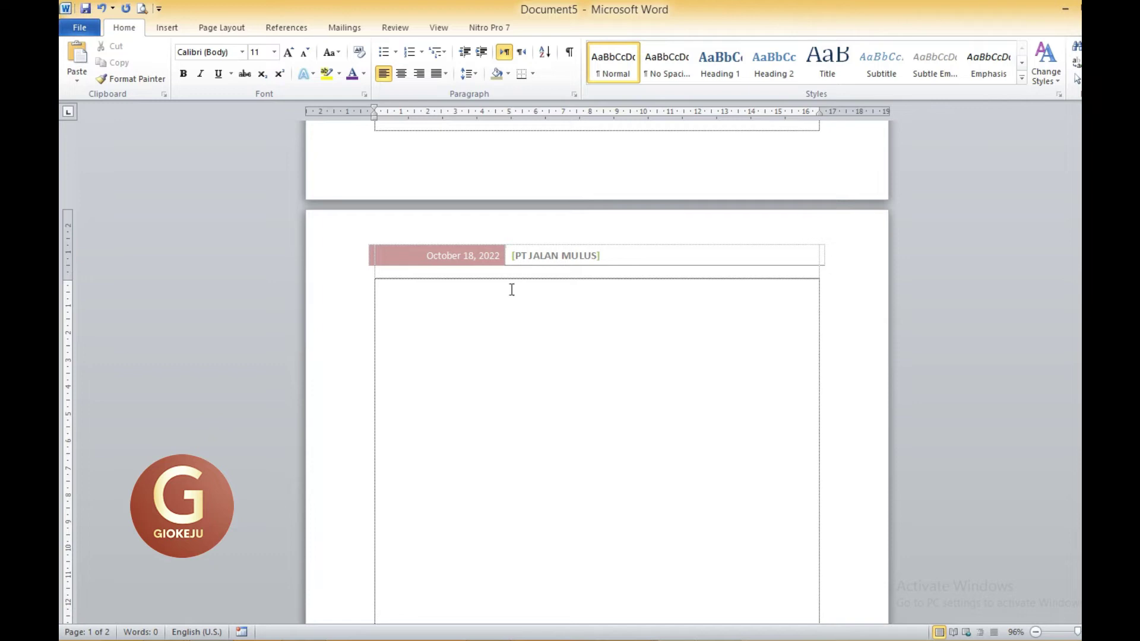
pyautogui.click(165, 28)
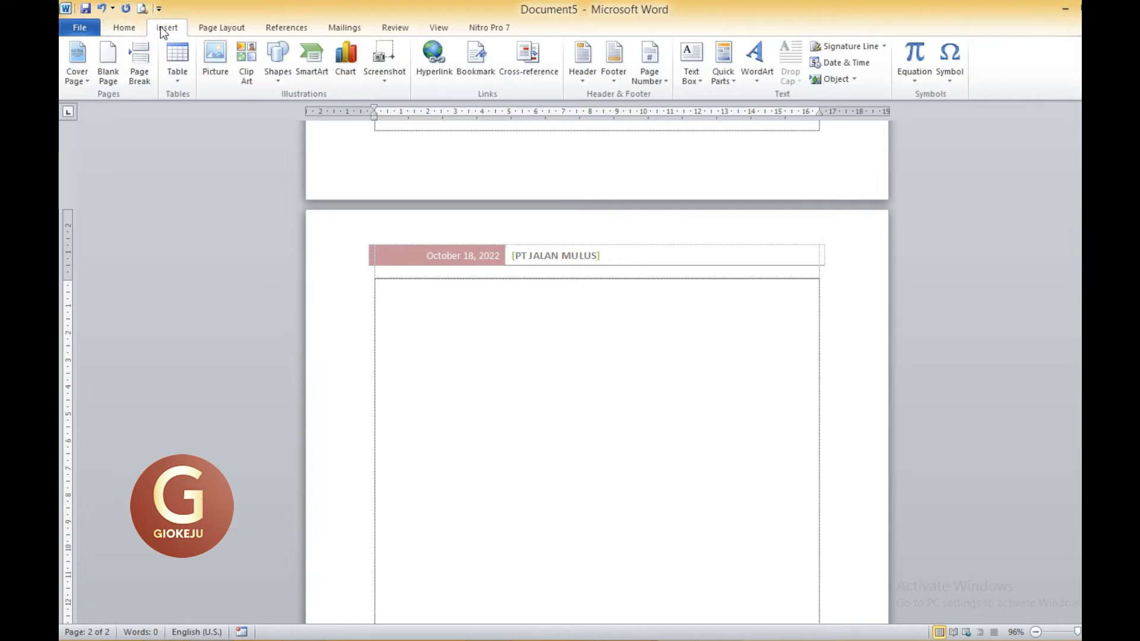
pyautogui.click(580, 86)
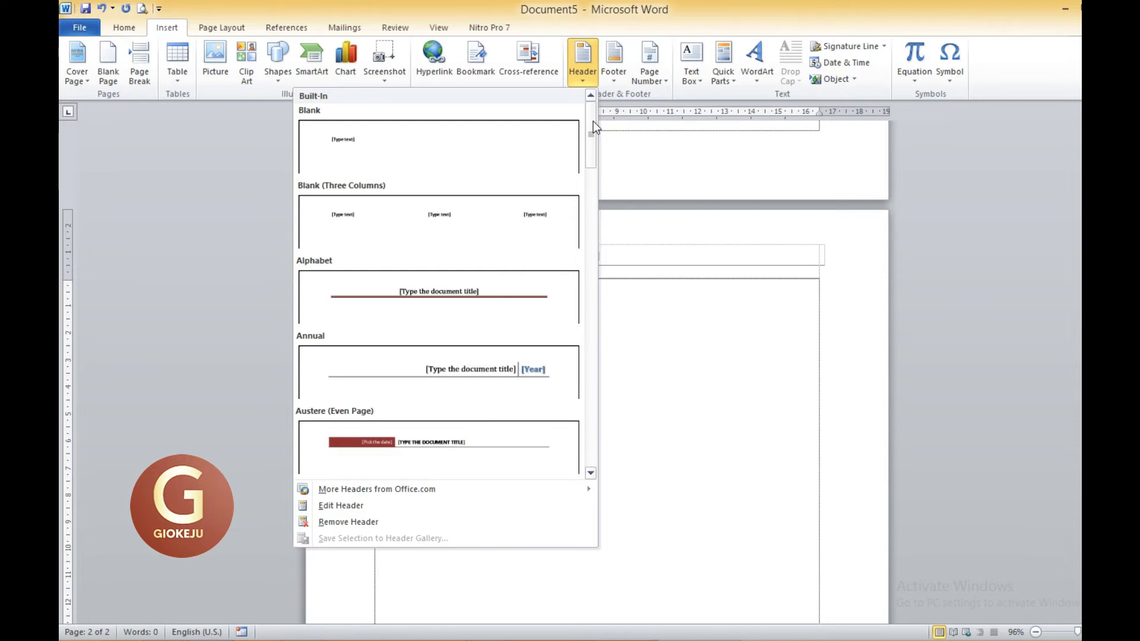
pyautogui.click(667, 340)
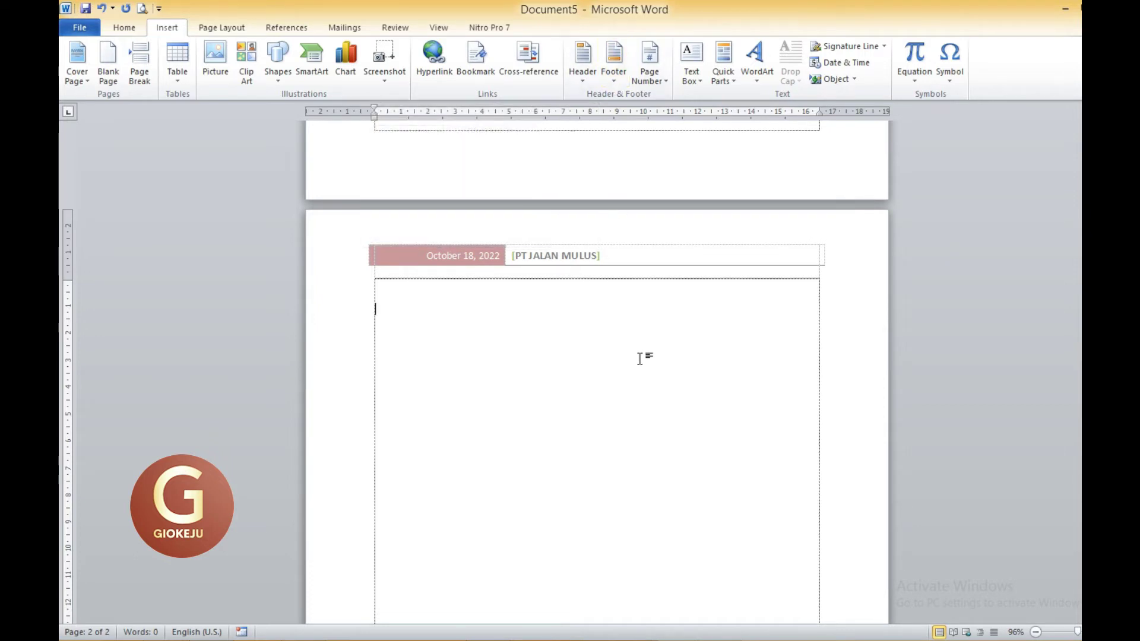
pyautogui.scroll(1, 640, 313)
pyautogui.scroll(4, 640, 312)
pyautogui.scroll(5, 640, 312)
pyautogui.scroll(-10, 640, 312)
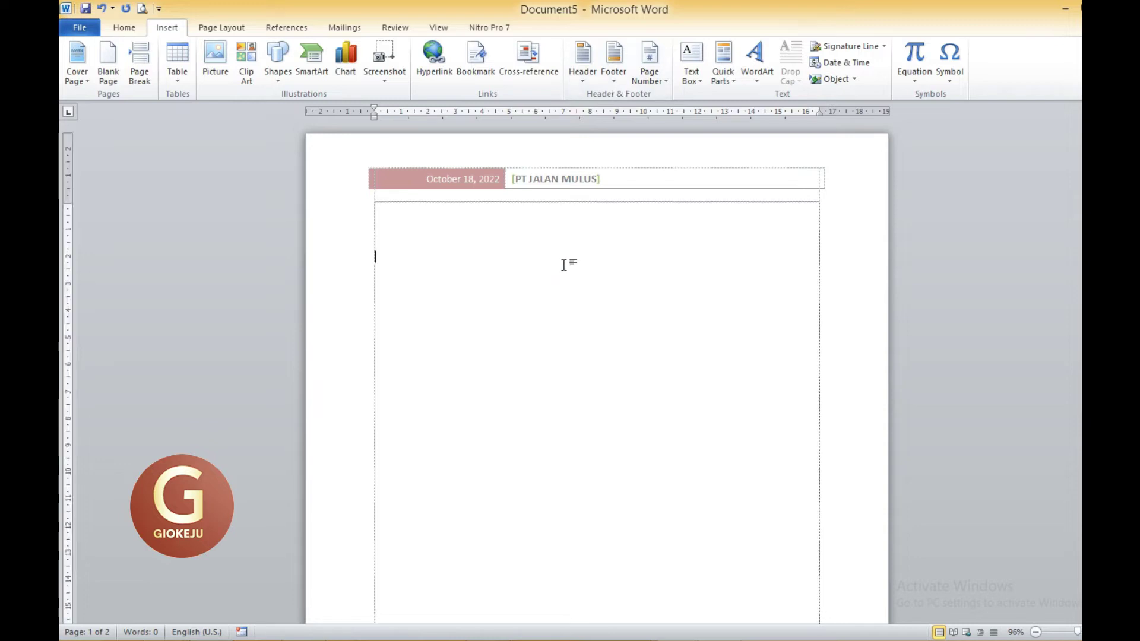
pyautogui.scroll(-4, 564, 264)
pyautogui.scroll(3, 565, 265)
pyautogui.scroll(-5, 537, 269)
pyautogui.scroll(-8, 538, 272)
pyautogui.scroll(-2, 539, 272)
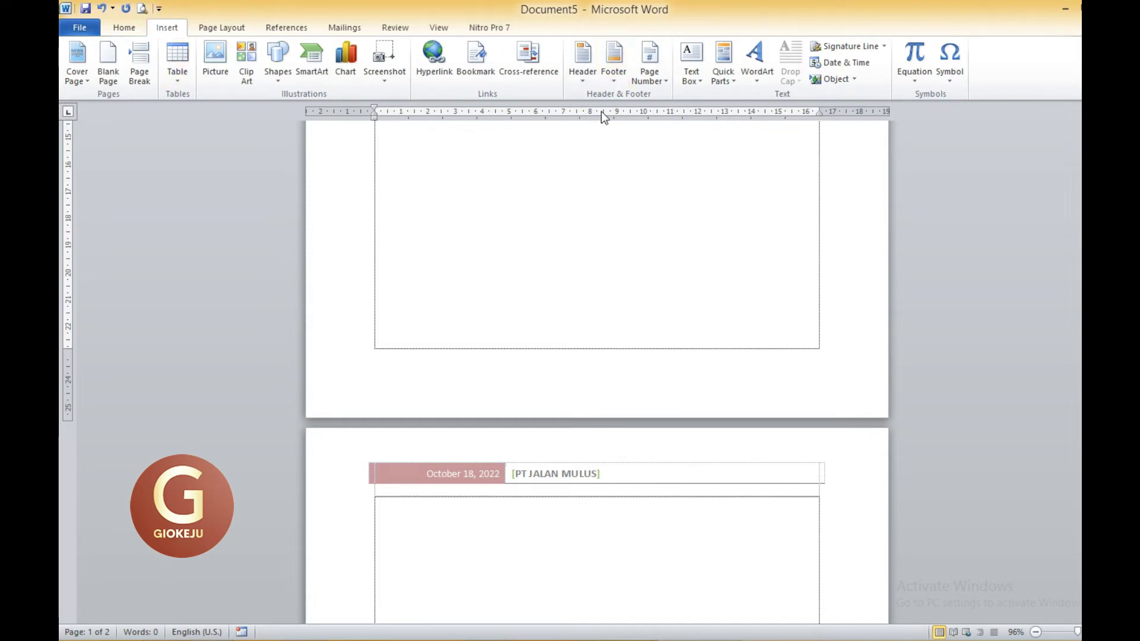
# Step: Insert the Motion (Even Page) footer showing the October 18, 2022 date
pyautogui.click(611, 83)
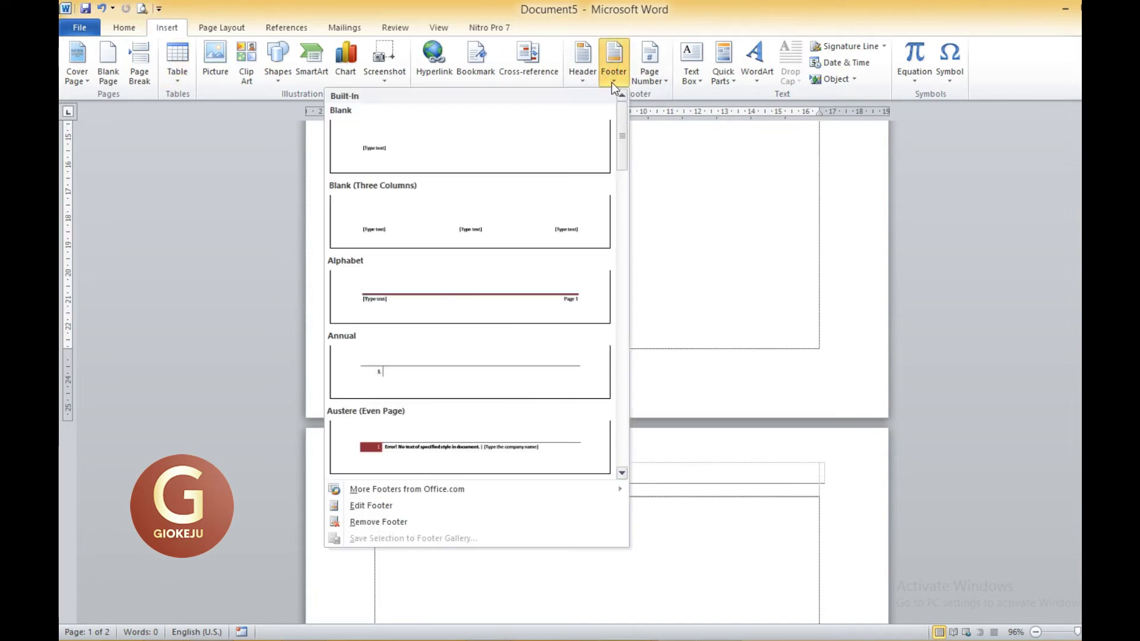
pyautogui.moveTo(621, 123); pyautogui.dragTo(637, 315)
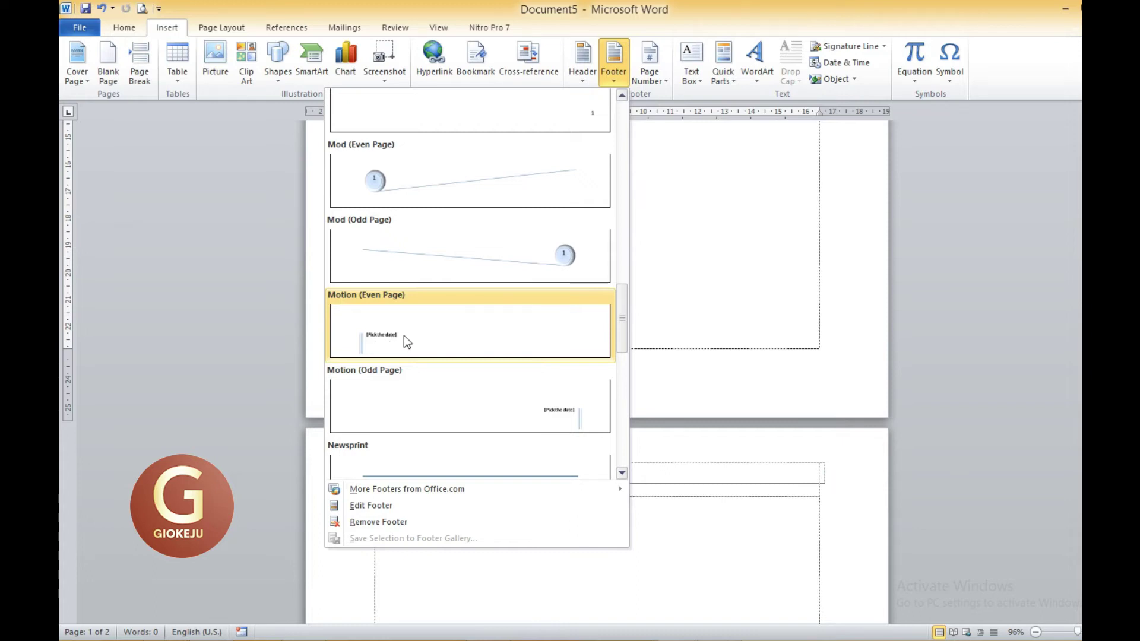
pyautogui.click(431, 334)
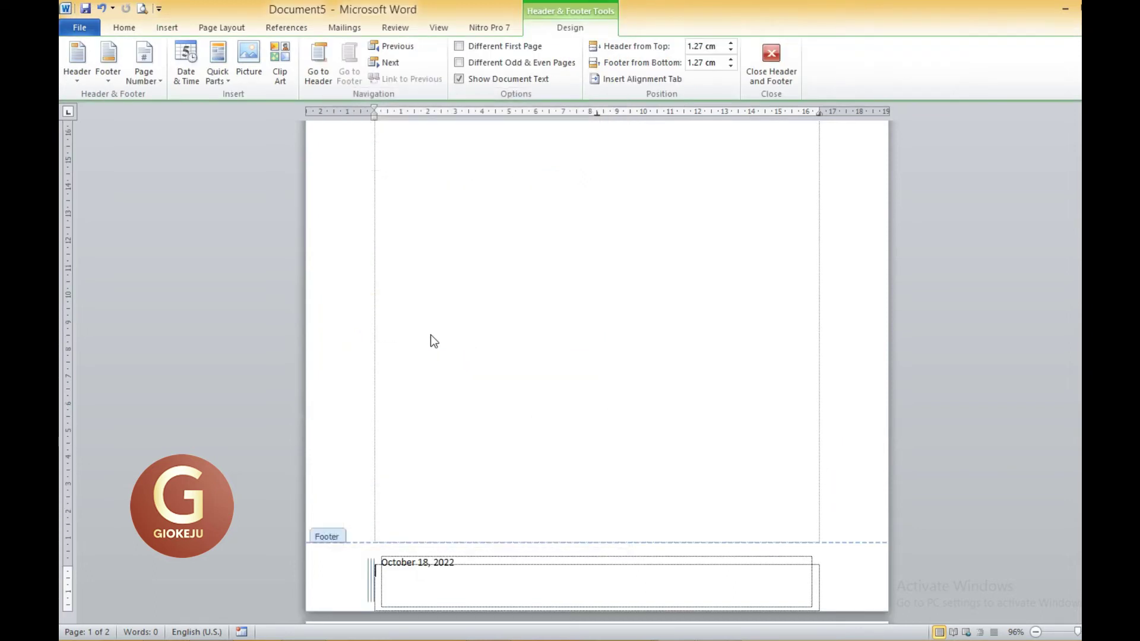
pyautogui.scroll(-3, 485, 388)
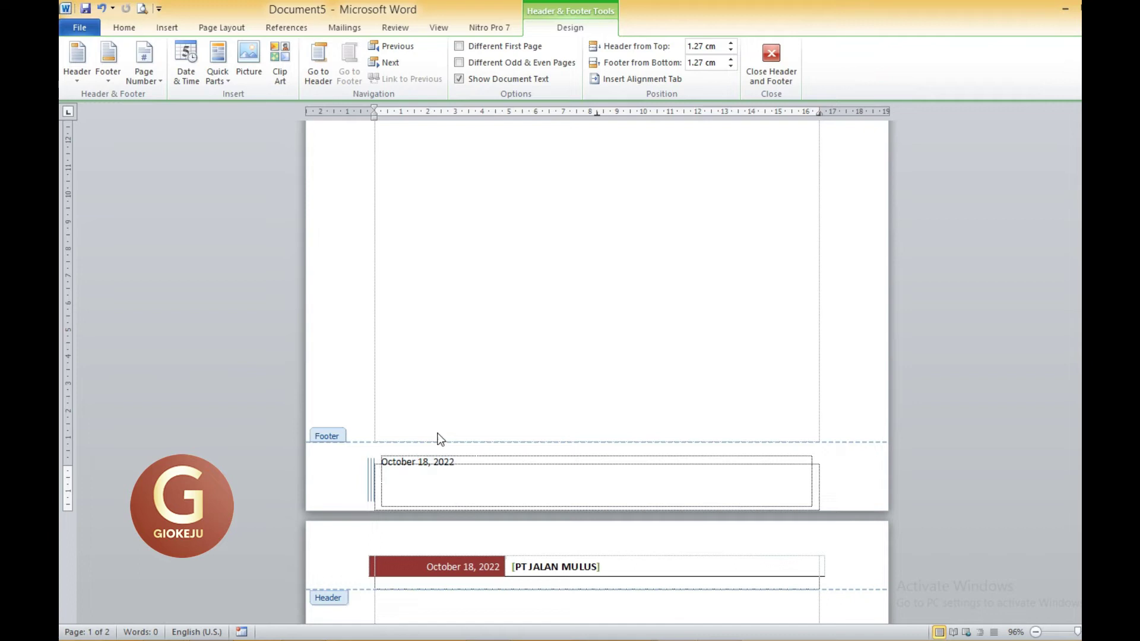
pyautogui.scroll(-3, 436, 438)
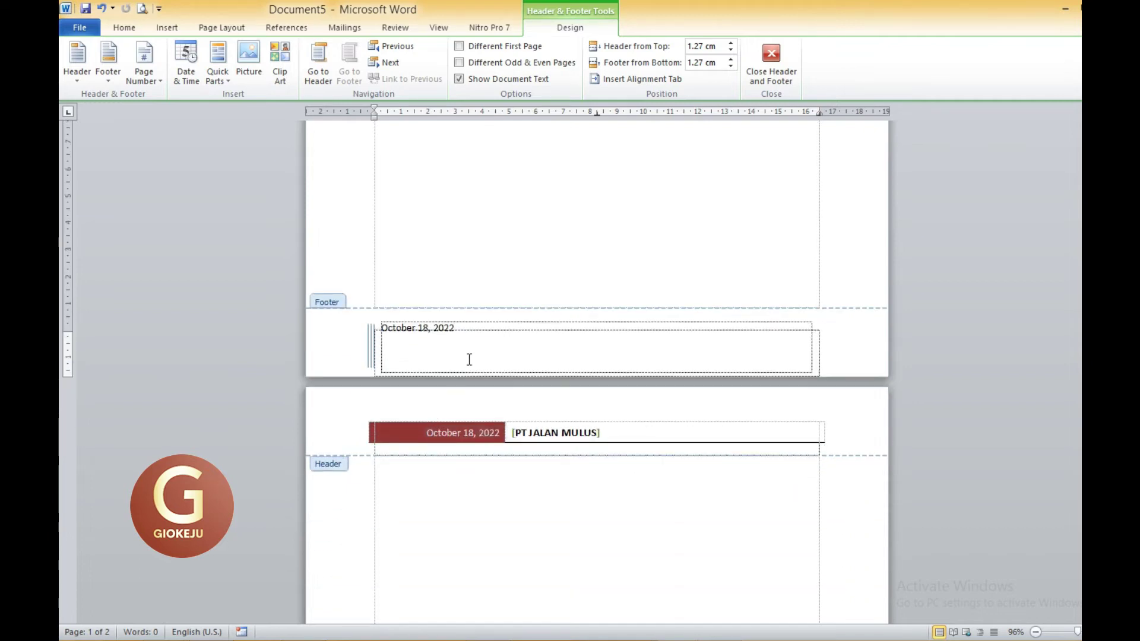
pyautogui.doubleClick(448, 251)
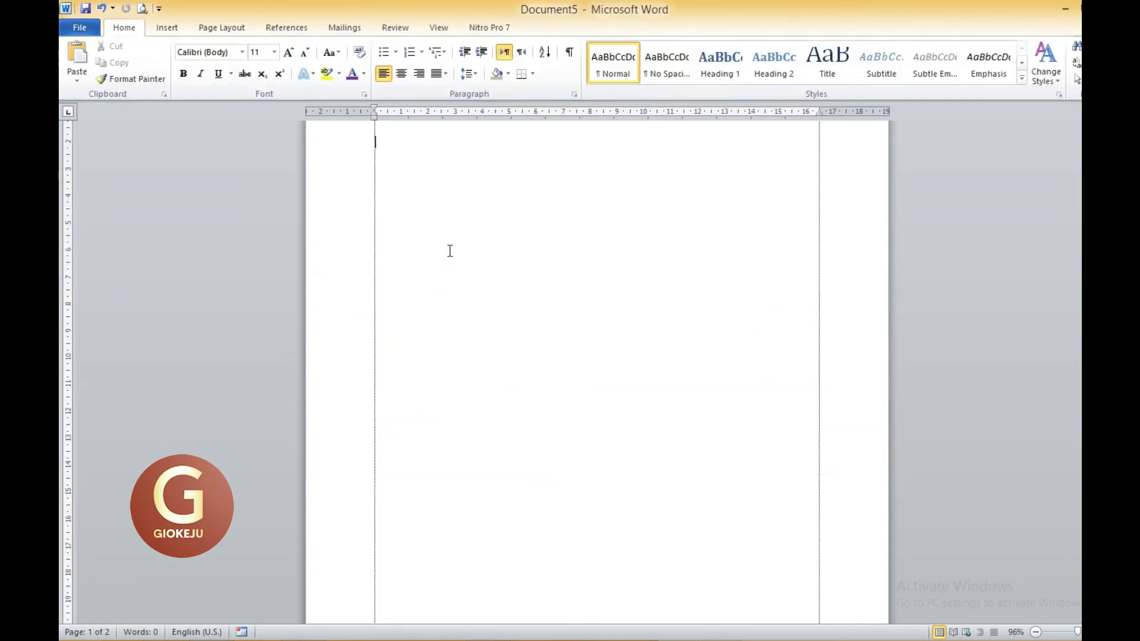
pyautogui.scroll(-10, 508, 297)
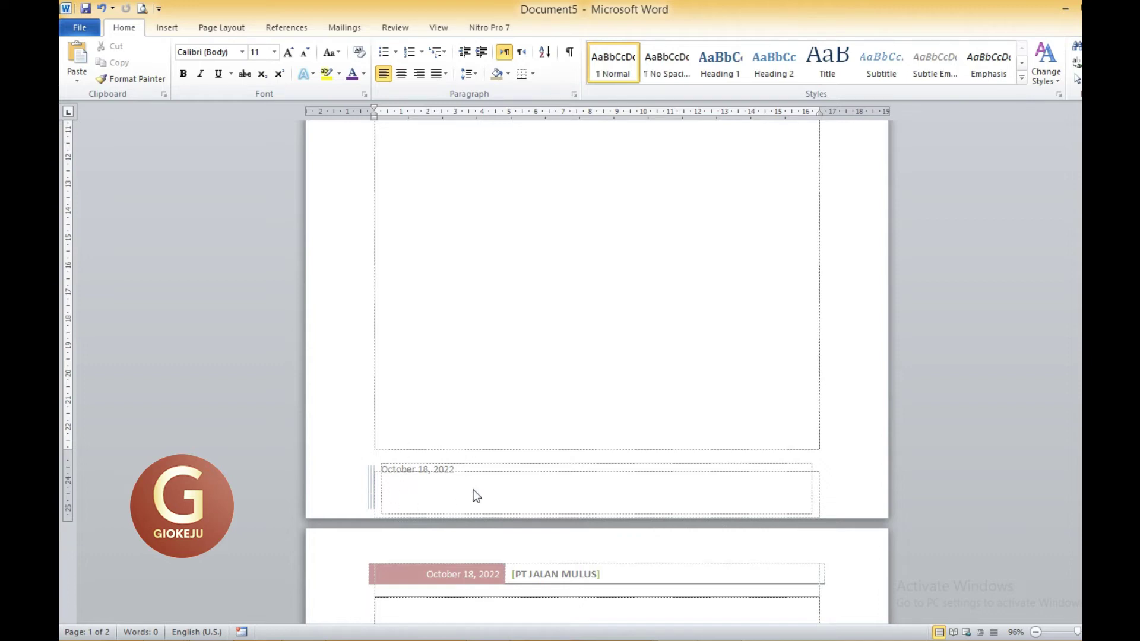
pyautogui.scroll(-4, 471, 487)
pyautogui.scroll(-5, 471, 488)
pyautogui.scroll(-10, 472, 487)
pyautogui.scroll(-2, 471, 487)
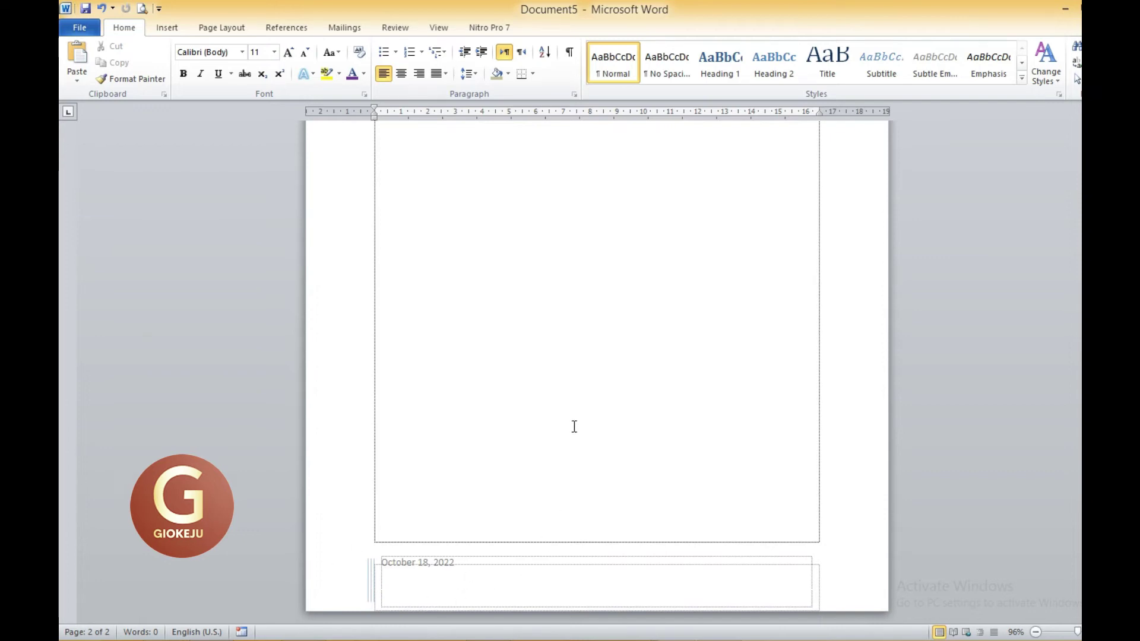
pyautogui.click(166, 27)
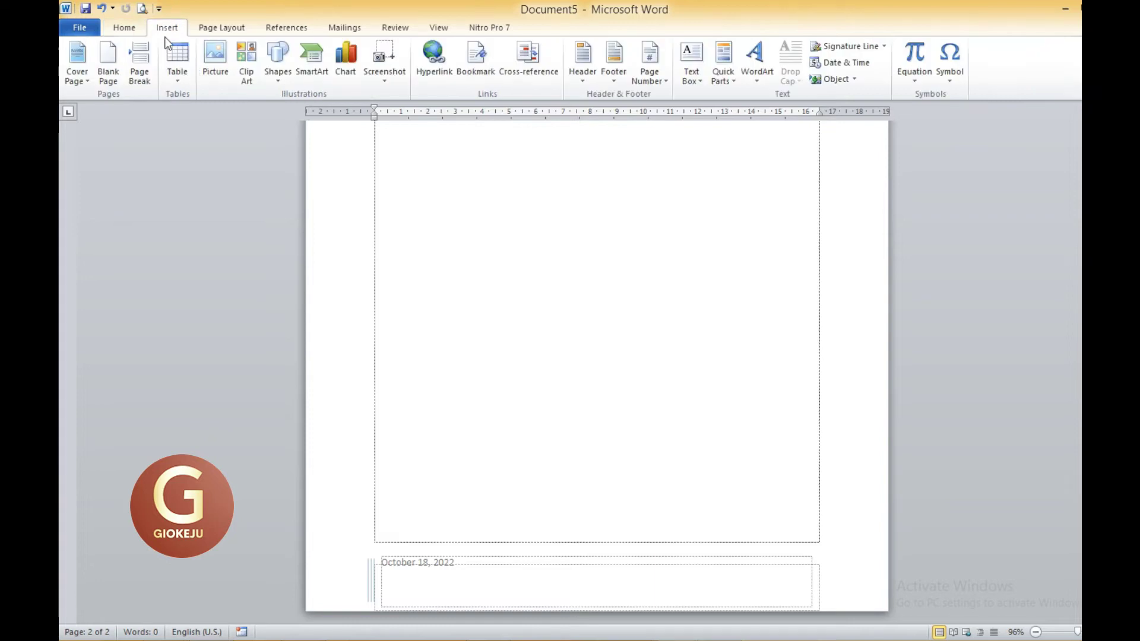
pyautogui.click(614, 65)
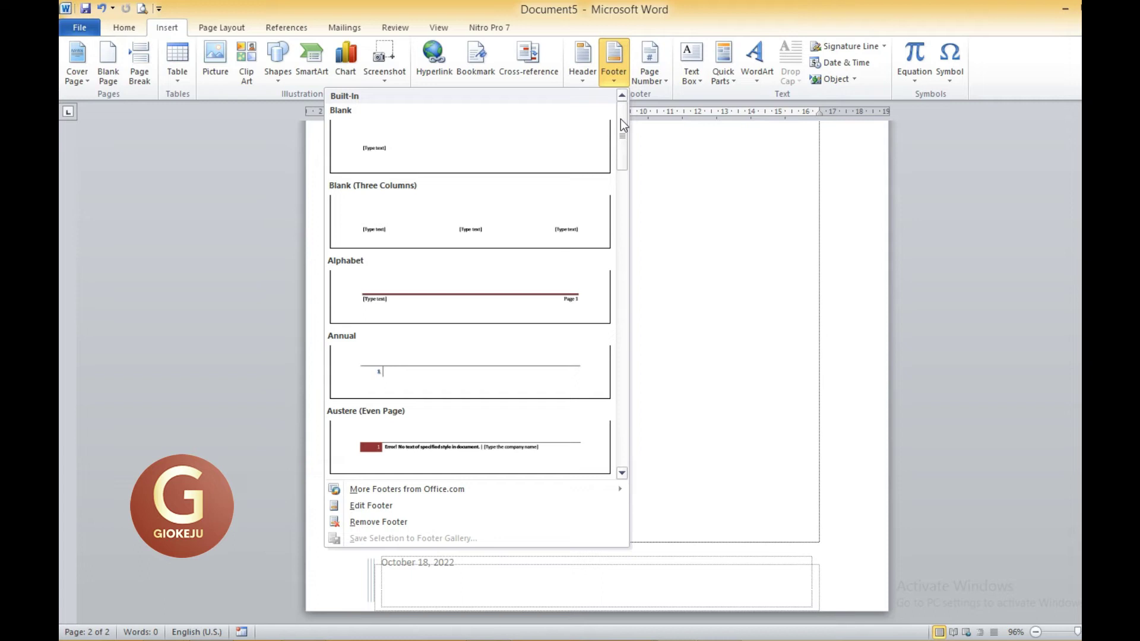
pyautogui.click(669, 184)
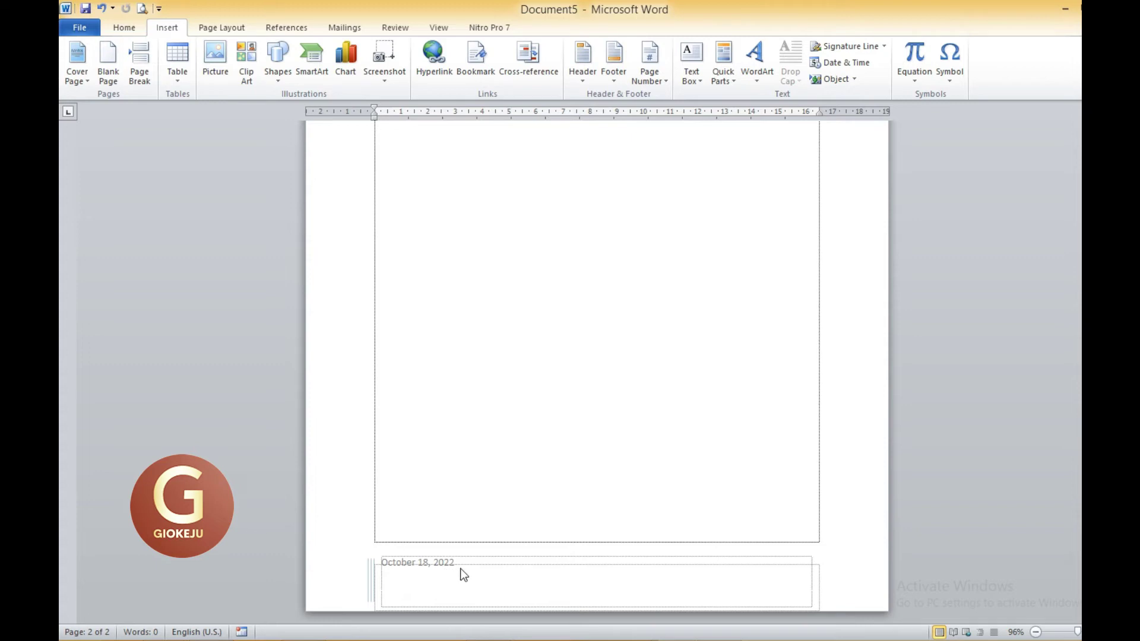
pyautogui.scroll(-8, 469, 540)
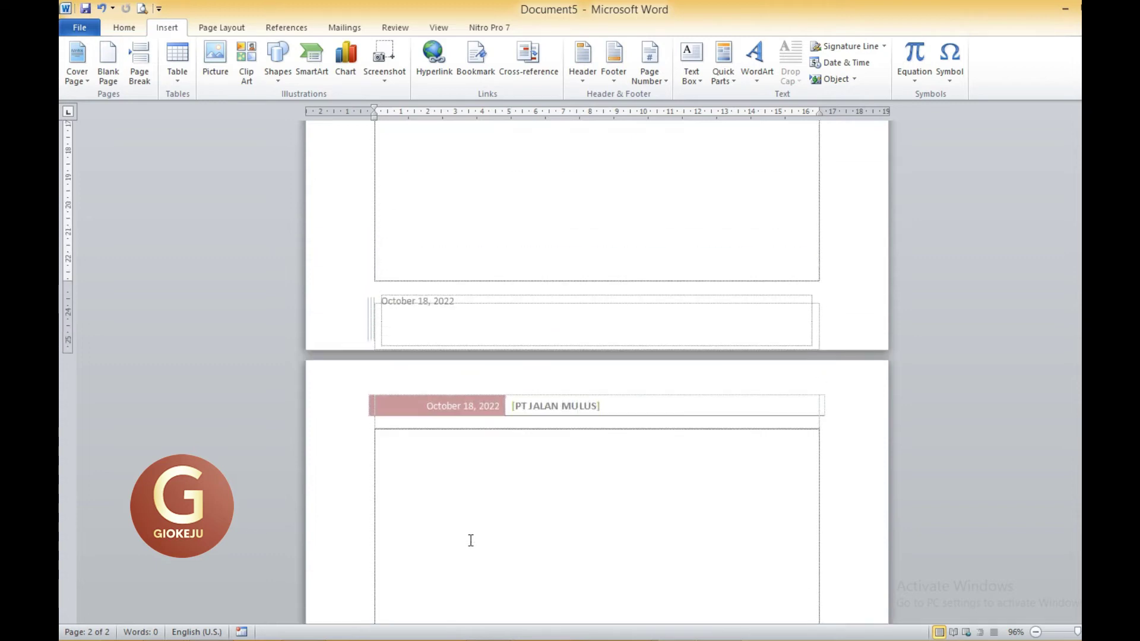
pyautogui.click(389, 304)
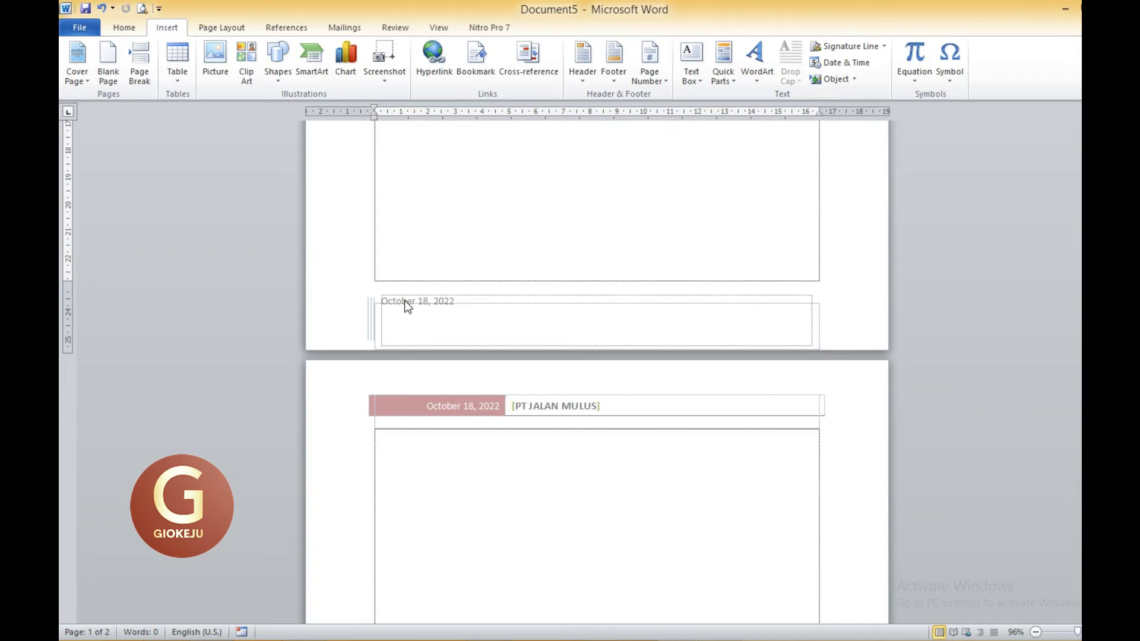
pyautogui.doubleClick(460, 302)
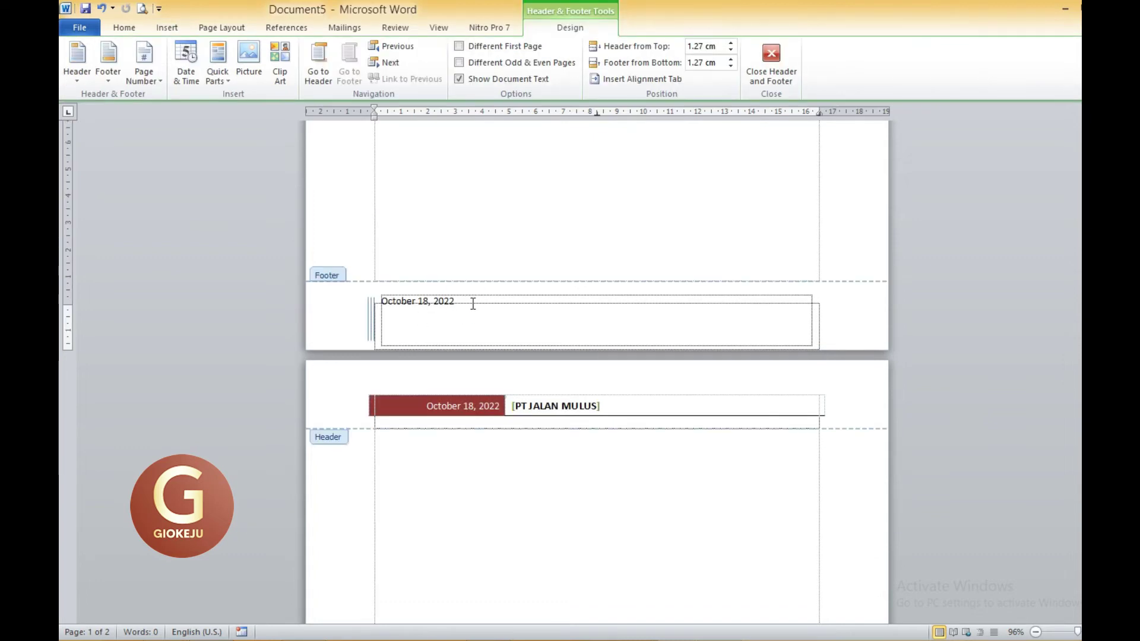
pyautogui.click(473, 303)
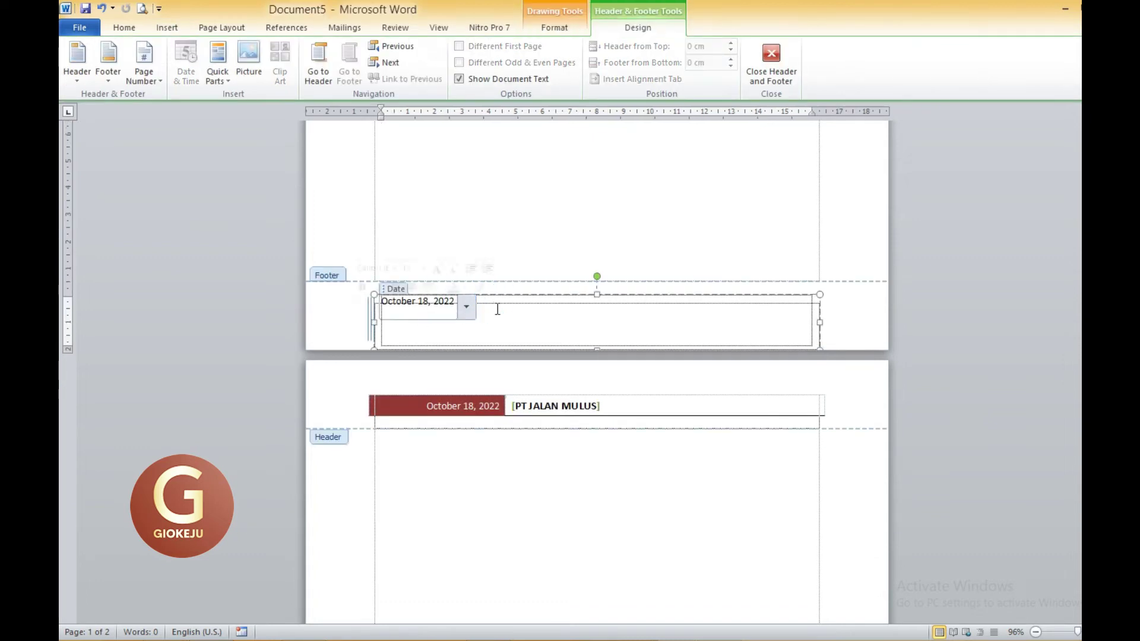
pyautogui.click(523, 314)
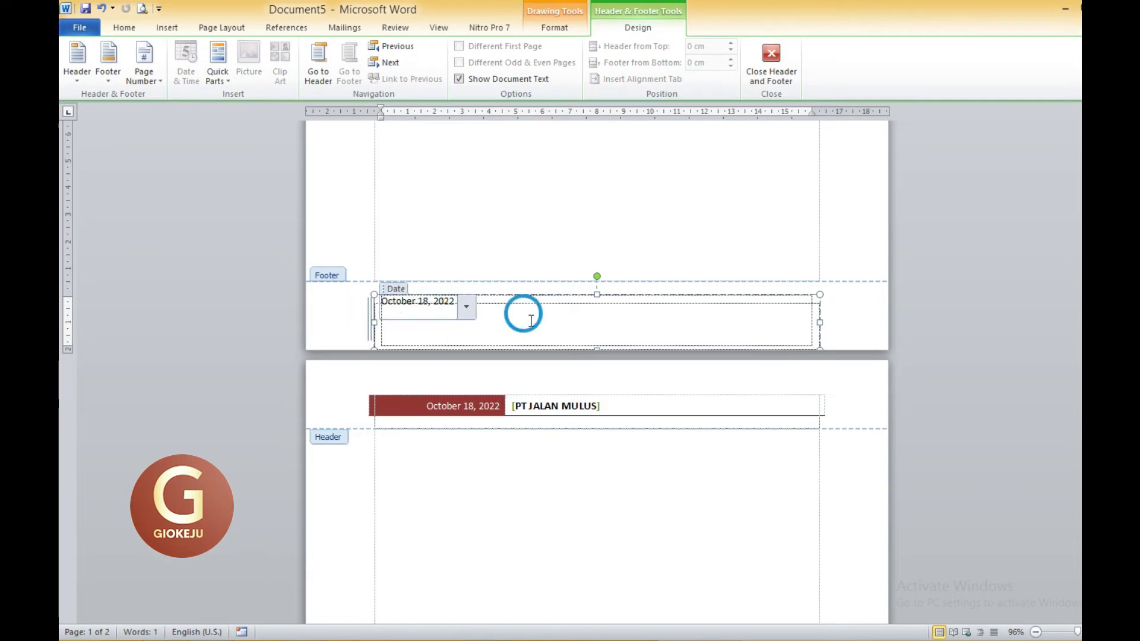
pyautogui.click(613, 309)
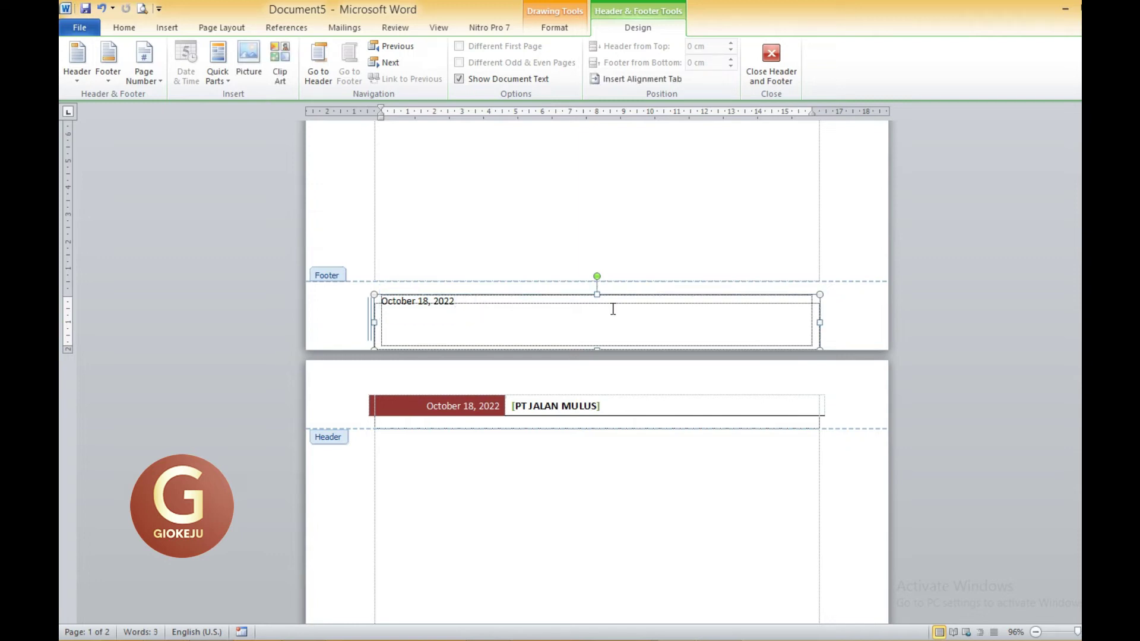
pyautogui.doubleClick(614, 237)
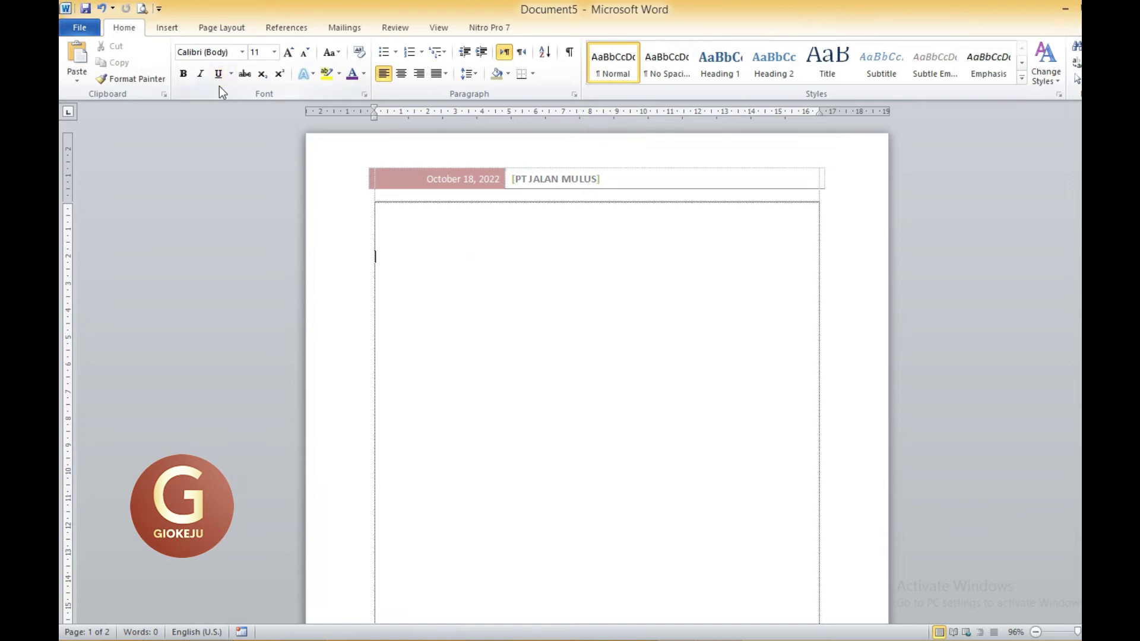
# Step: Insert a top-of-page Bold Numbers 2 page number reading 'Page 1 of 2'
pyautogui.click(169, 30)
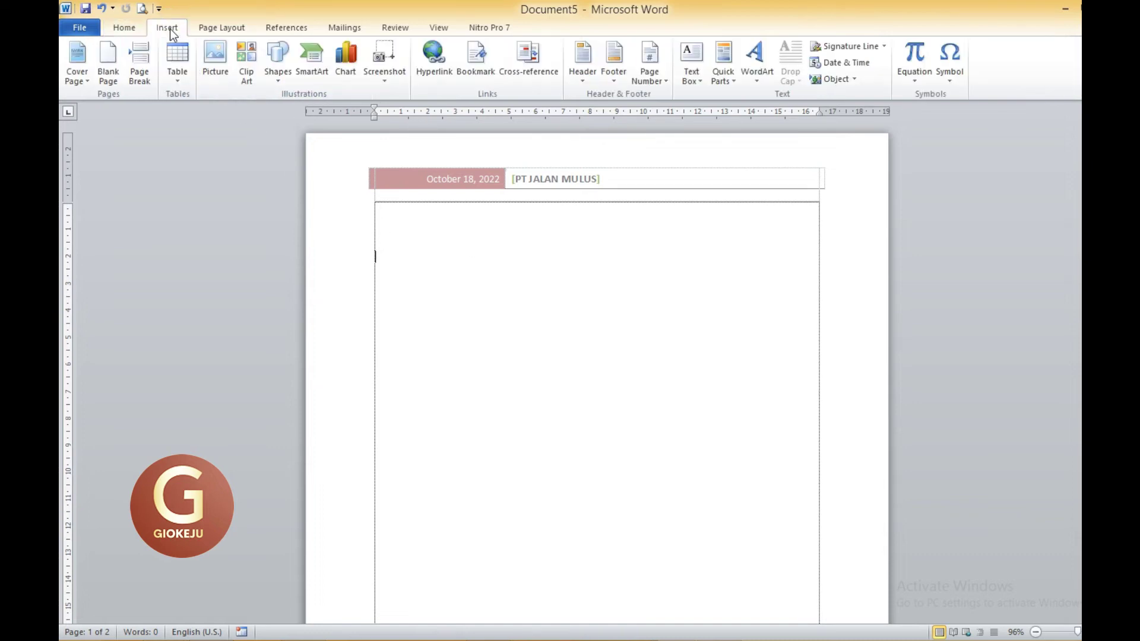
pyautogui.click(667, 83)
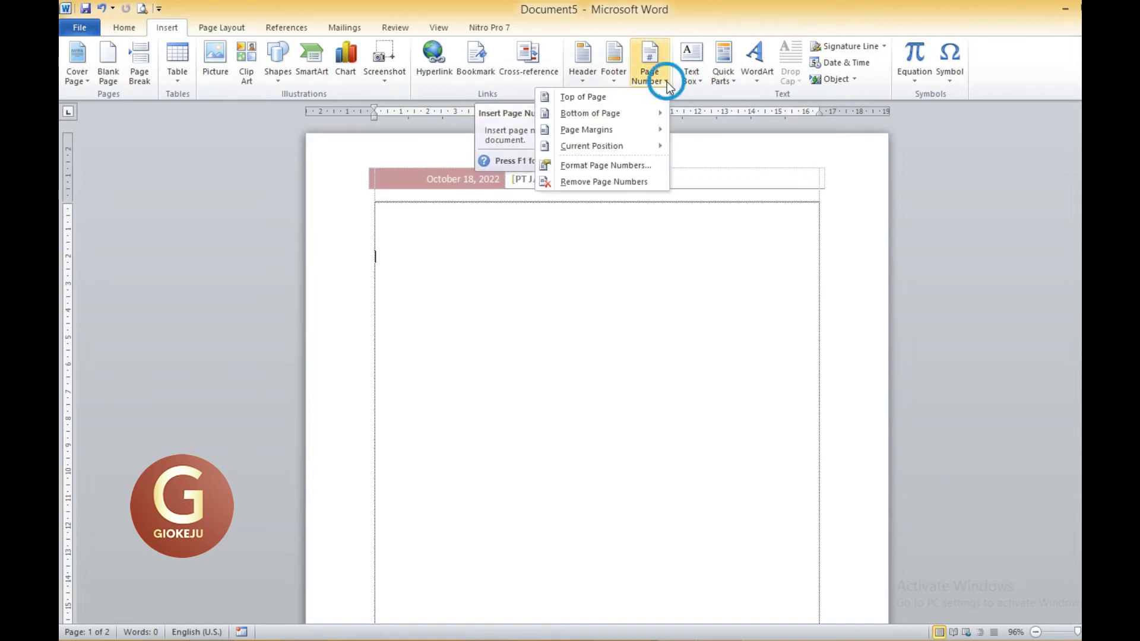
pyautogui.click(660, 297)
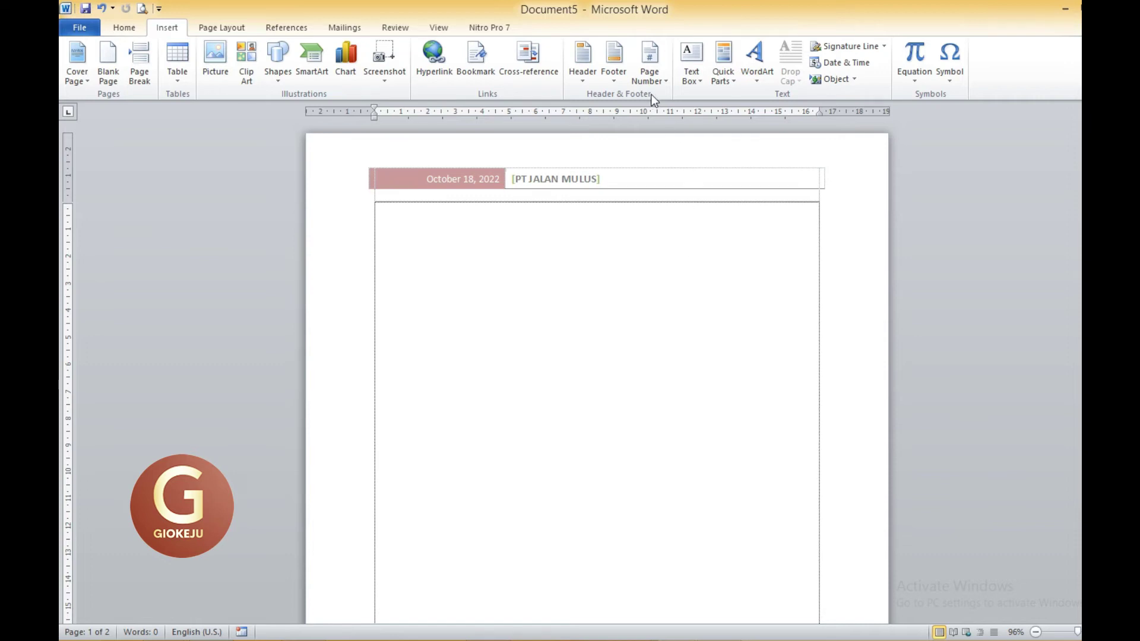
pyautogui.click(568, 303)
pyautogui.click(664, 83)
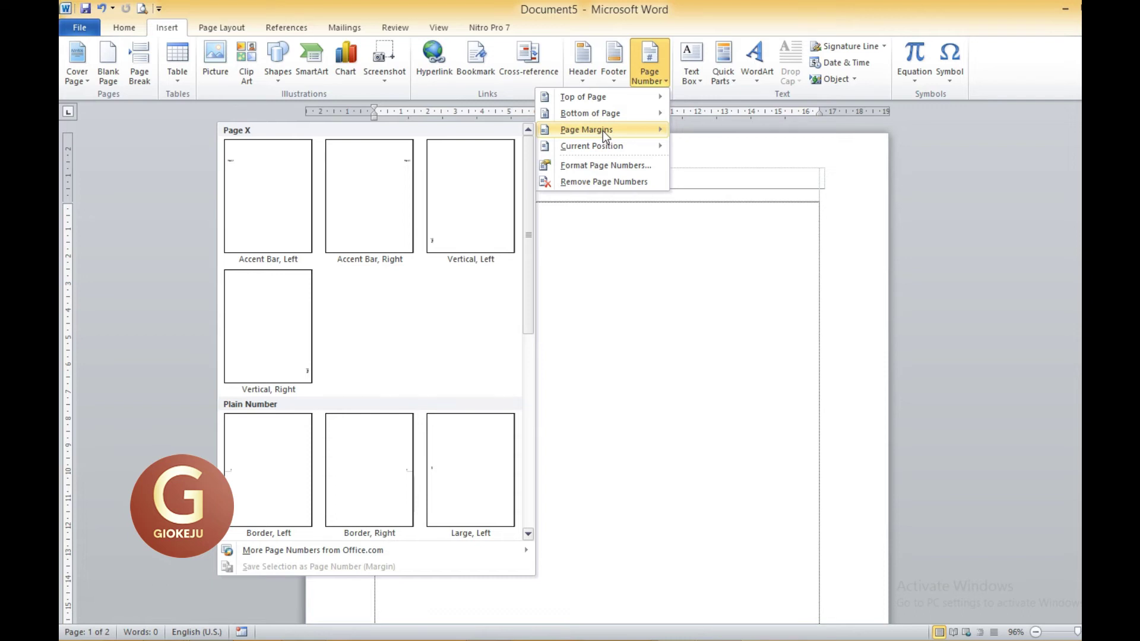
pyautogui.moveTo(583, 98)
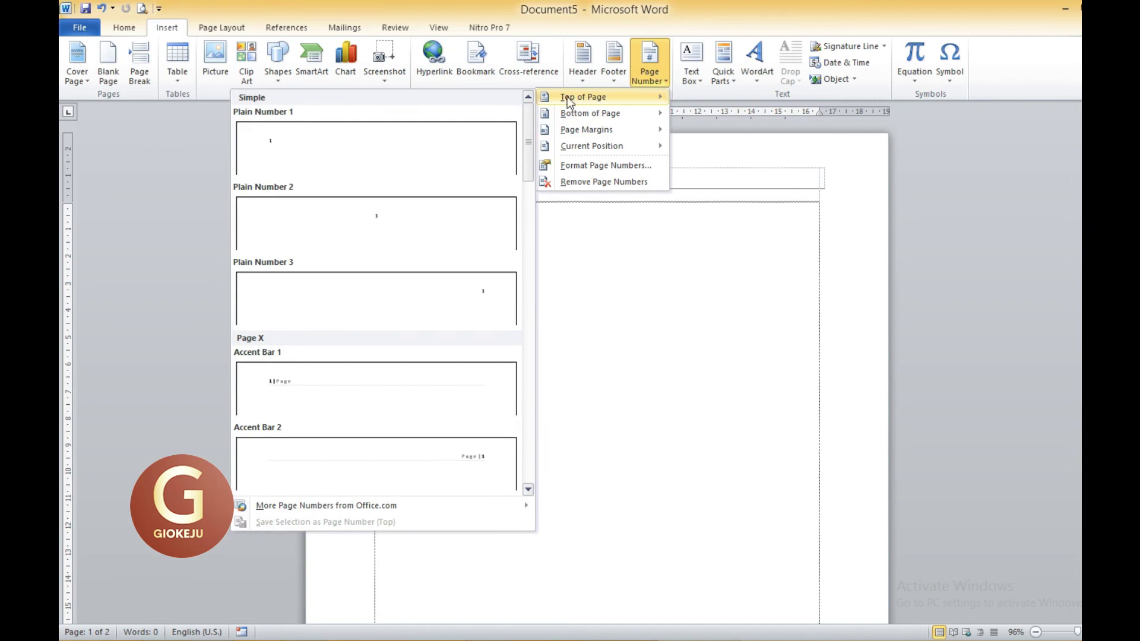
pyautogui.moveTo(529, 121); pyautogui.dragTo(528, 122)
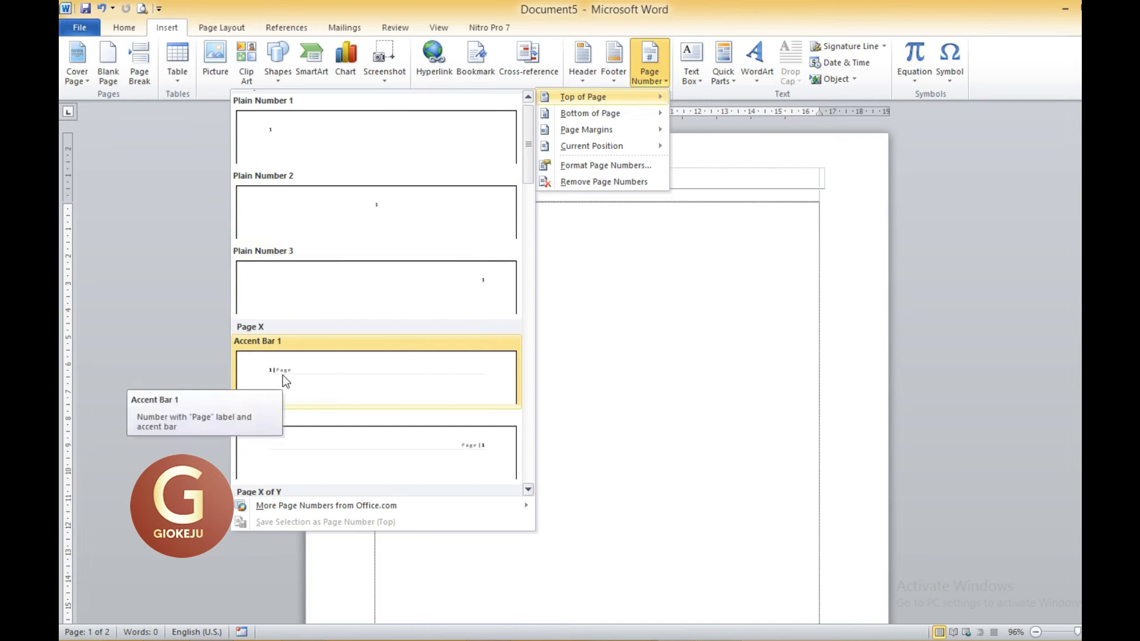
pyautogui.moveTo(532, 178); pyautogui.dragTo(538, 228)
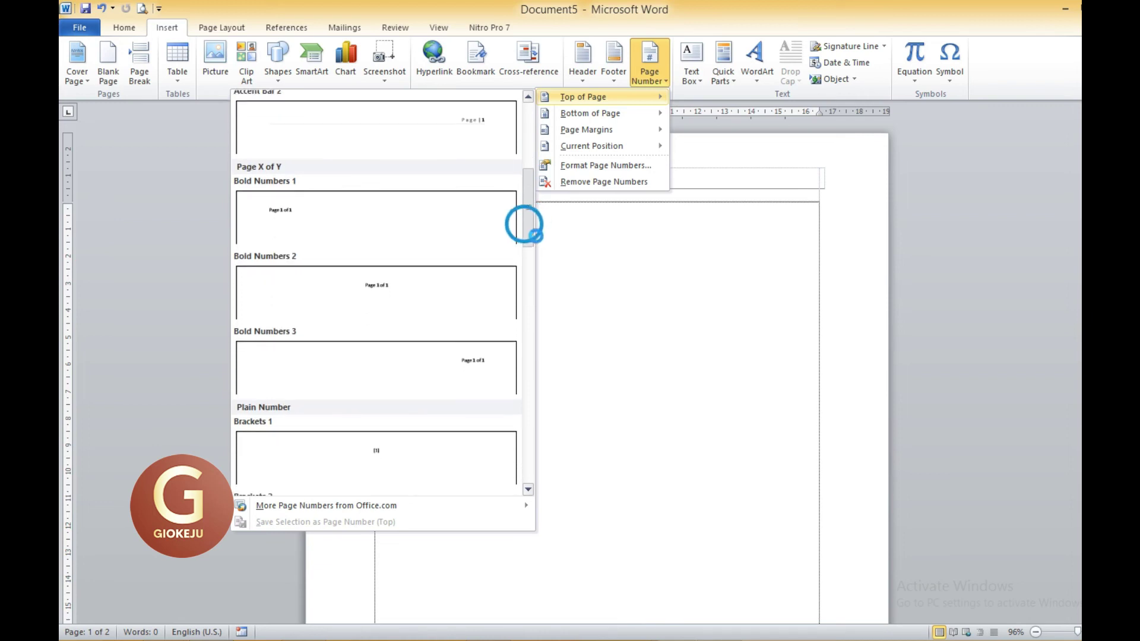
pyautogui.moveTo(538, 227); pyautogui.dragTo(533, 240)
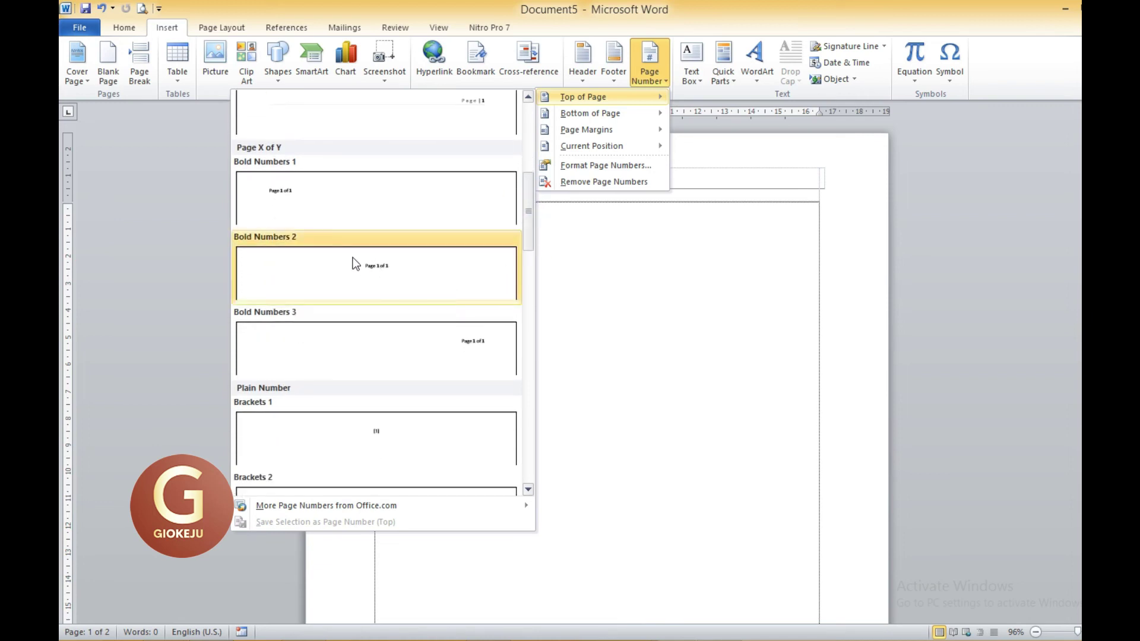
pyautogui.click(390, 272)
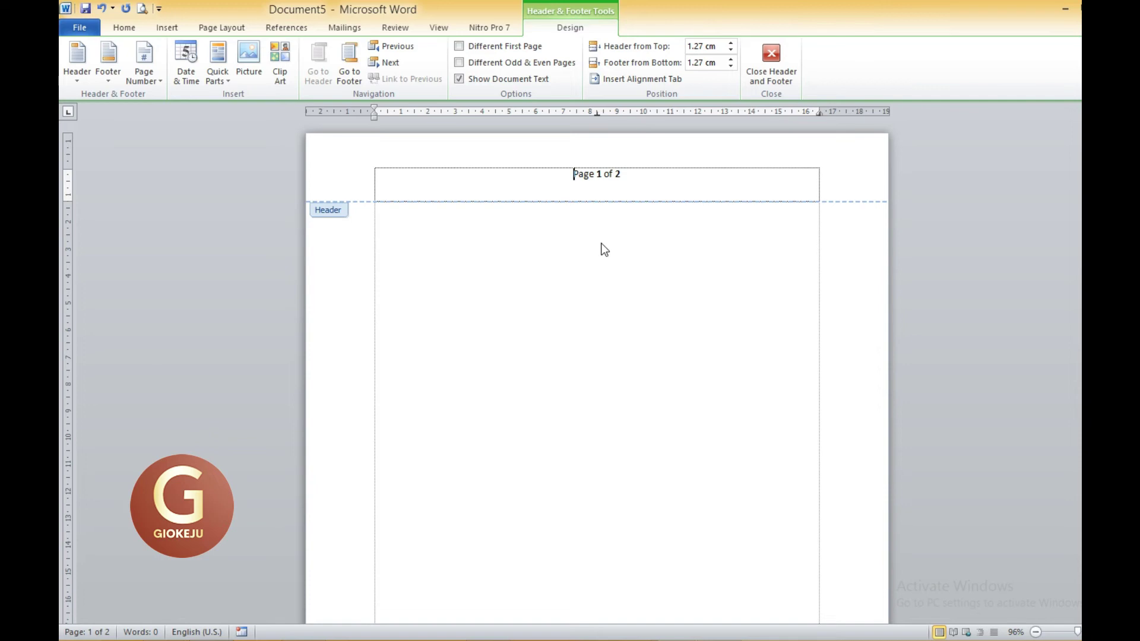
# Step: Close the header and add a page break after page 2 to create a third page
pyautogui.doubleClick(601, 273)
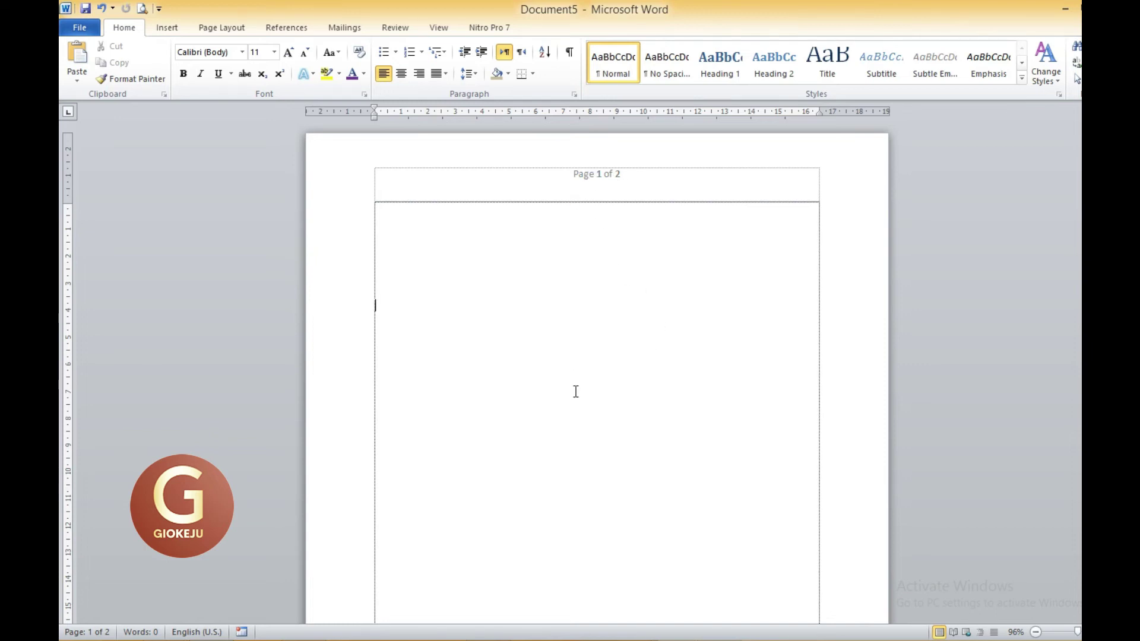
pyautogui.scroll(-4, 575, 391)
pyautogui.scroll(-2, 575, 391)
pyautogui.scroll(-4, 575, 391)
pyautogui.scroll(-3, 575, 389)
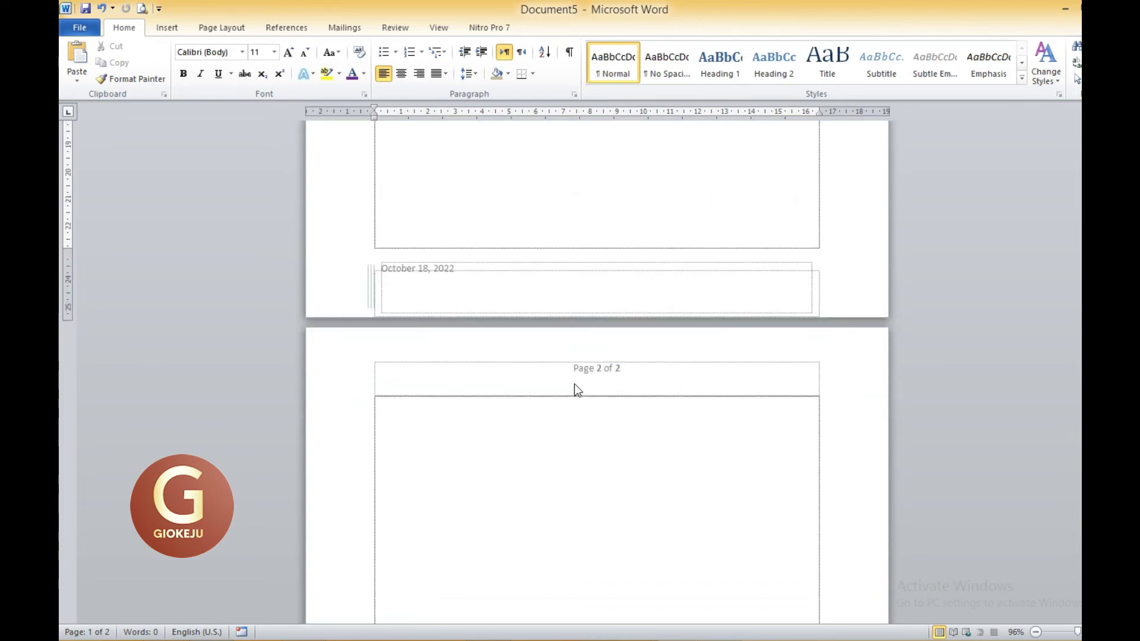
pyautogui.scroll(-2, 575, 383)
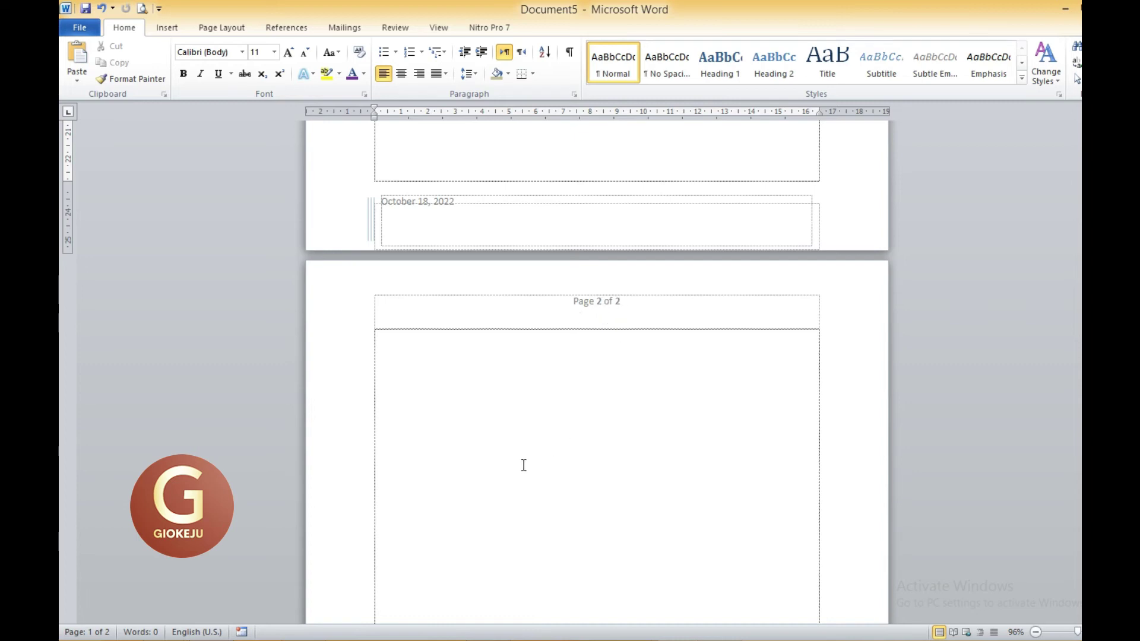
pyautogui.scroll(-6, 517, 464)
pyautogui.scroll(-2, 509, 465)
pyautogui.doubleClick(398, 511)
pyautogui.scroll(-5, 397, 510)
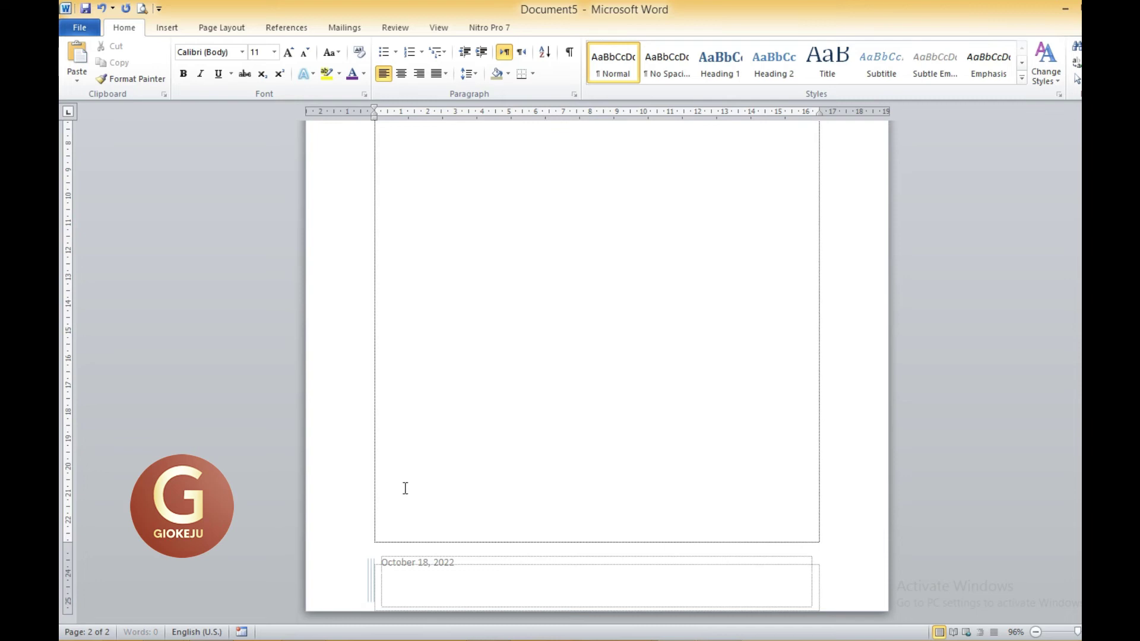
pyautogui.hotkey('ctrl', 'Return')
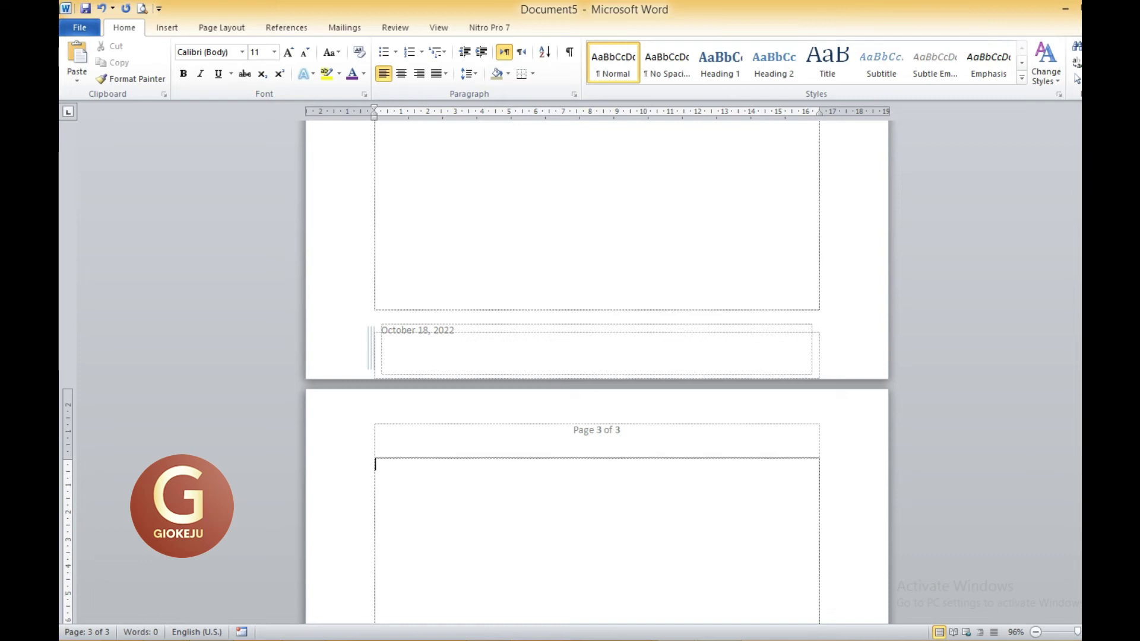
# Step: Scroll back up and put the cursor in page 1's body
pyautogui.moveTo(1078, 534); pyautogui.dragTo(1077, 136)
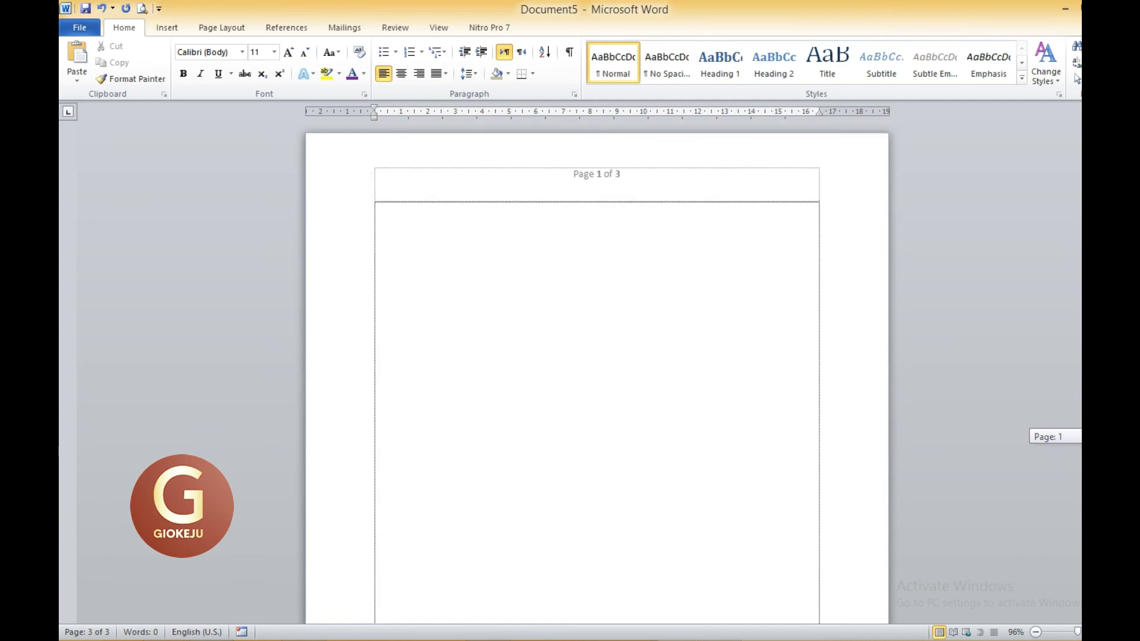
pyautogui.click(604, 353)
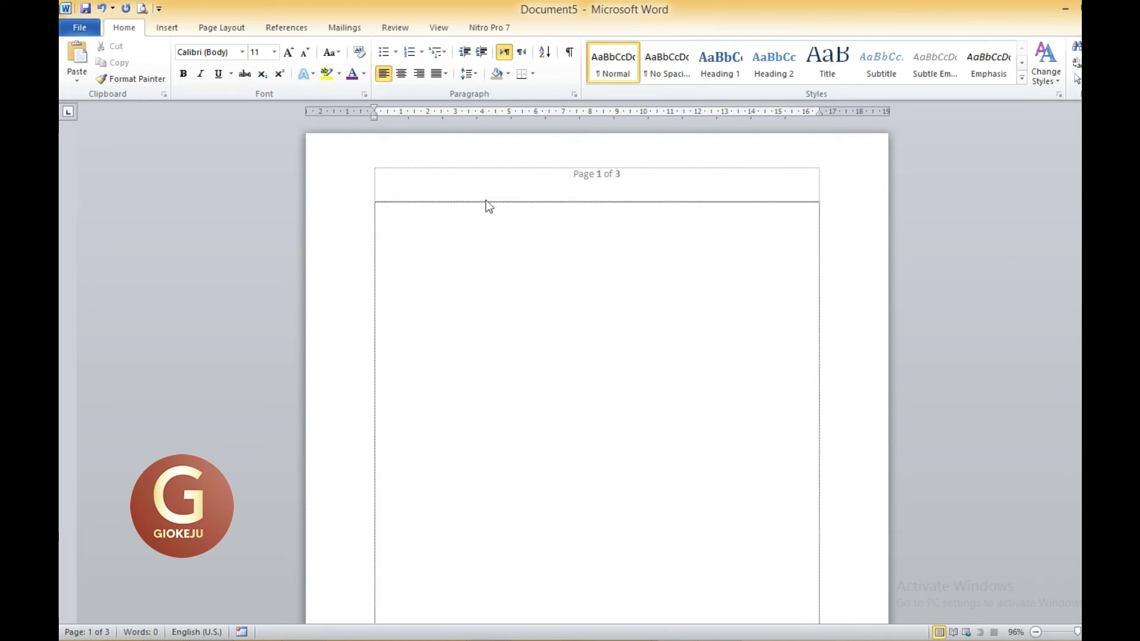
pyautogui.click(167, 28)
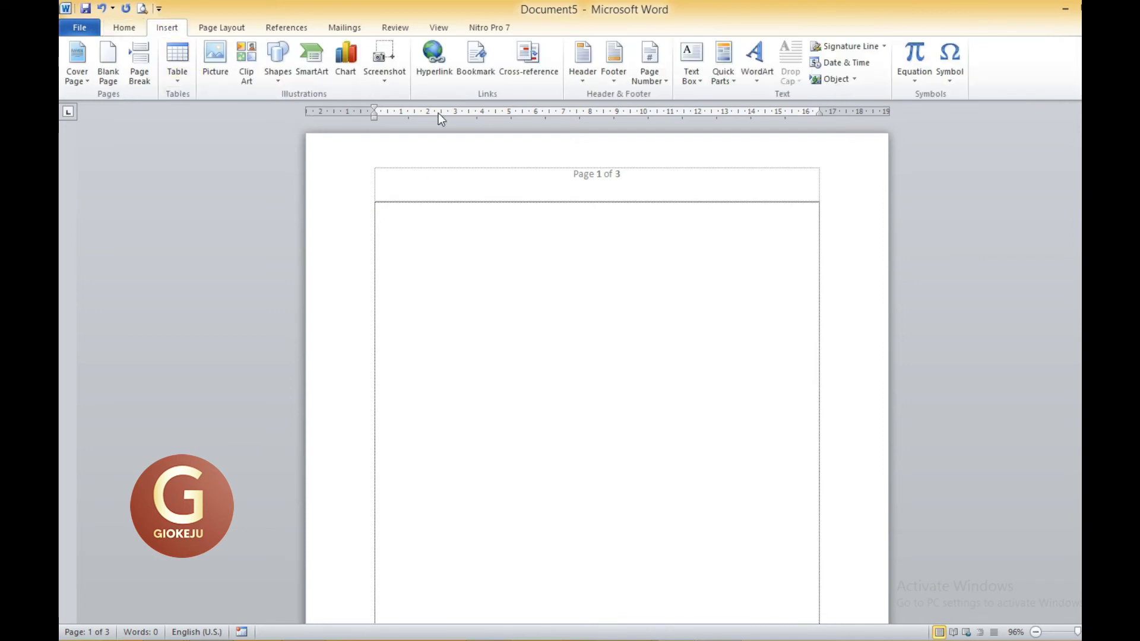
# Step: Add an Accent Bar 2 bottom-of-page number to the footer and close footer editing
pyautogui.click(663, 83)
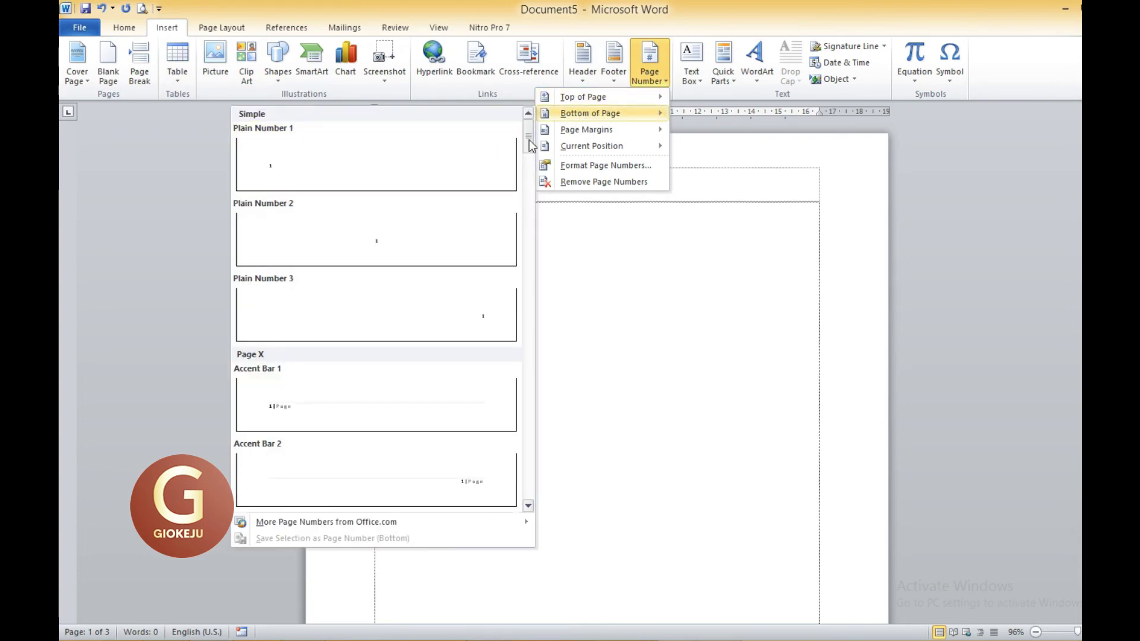
pyautogui.moveTo(527, 140); pyautogui.dragTo(530, 165)
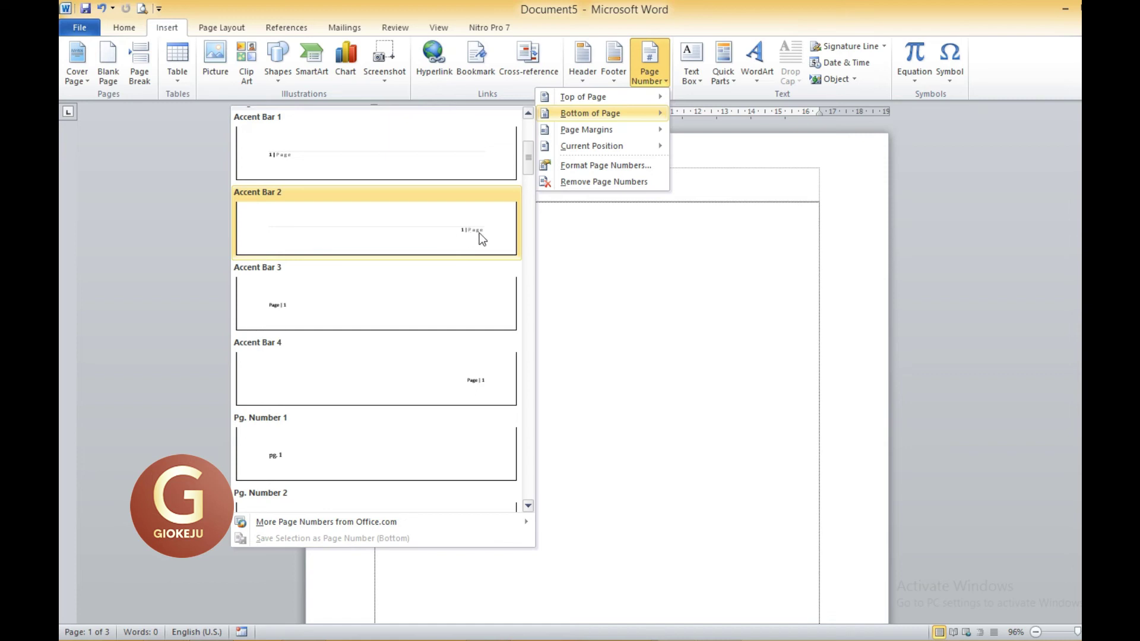
pyautogui.click(476, 230)
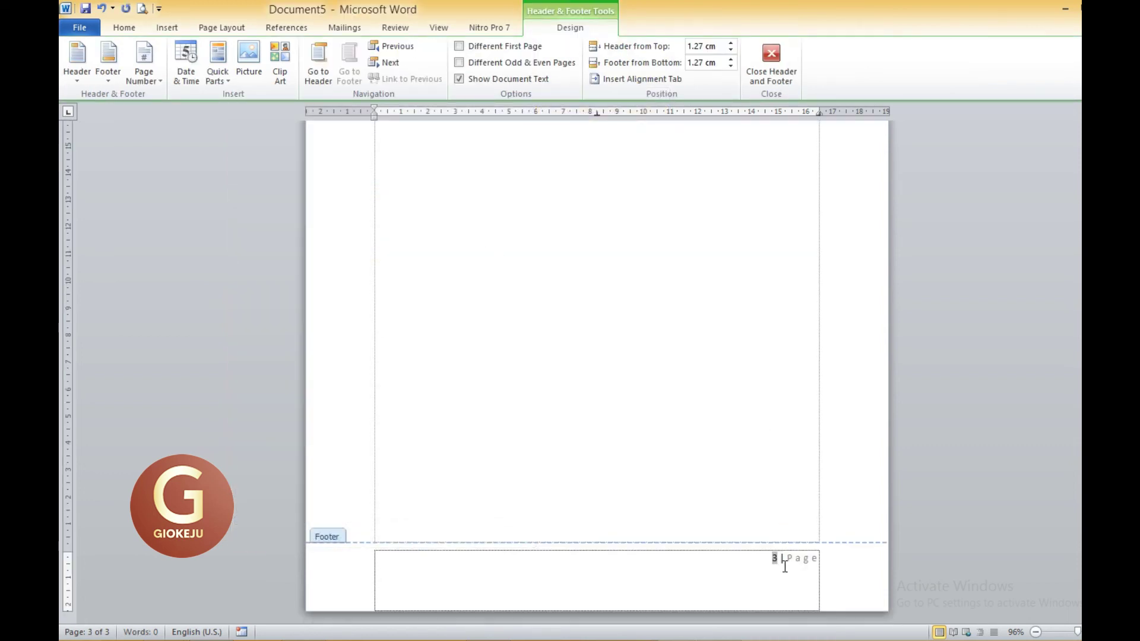
pyautogui.doubleClick(765, 475)
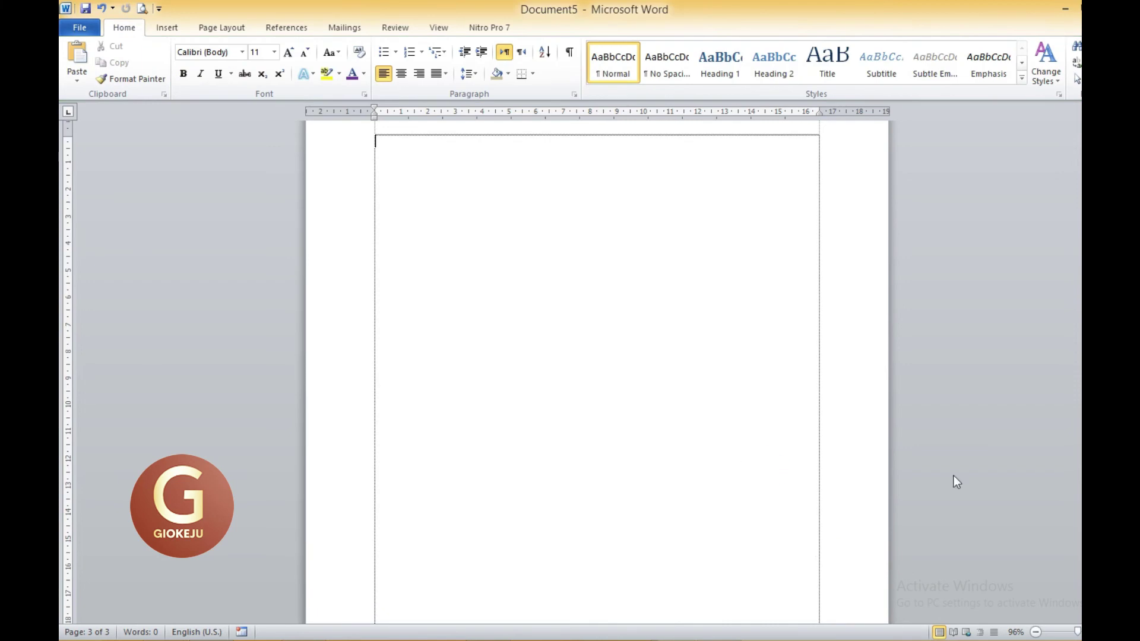
# Step: Scroll through all three pages to confirm the '1 | Page' to '3 | Page' footers, then return to page 1
pyautogui.scroll(15, 953, 476)
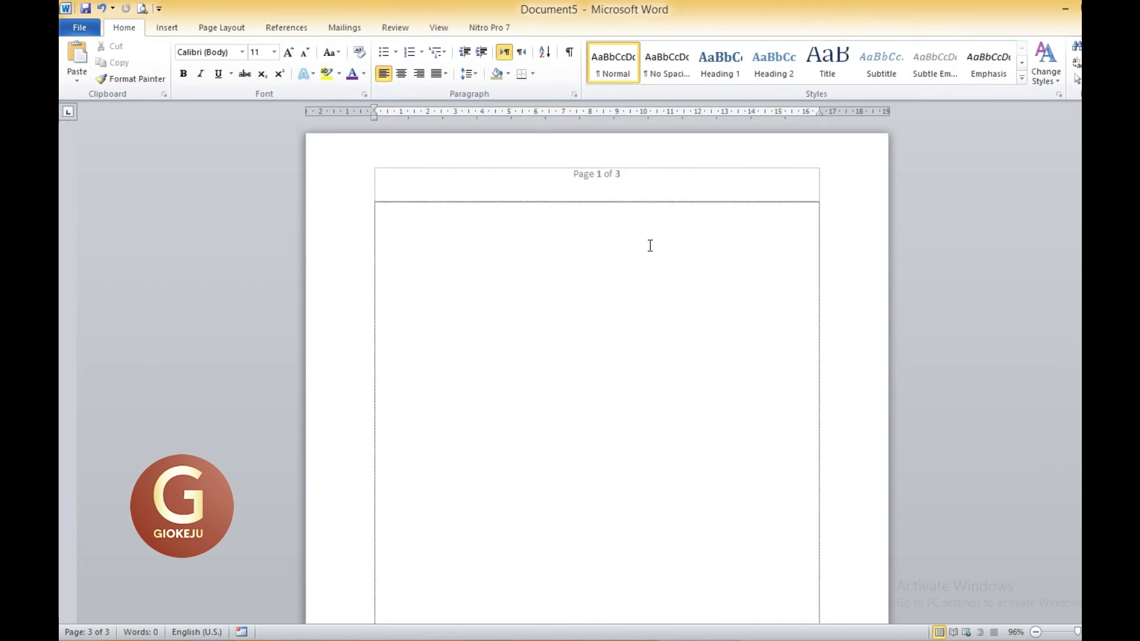
pyautogui.click(632, 260)
pyautogui.scroll(-5, 632, 260)
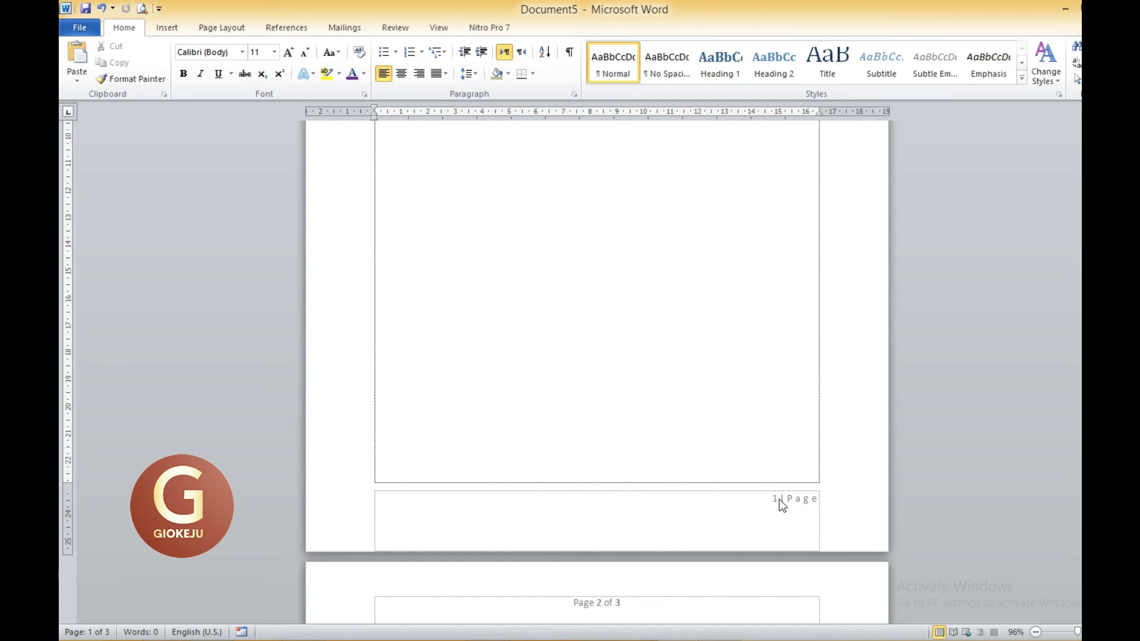
pyautogui.scroll(-4, 781, 500)
pyautogui.scroll(-6, 782, 500)
pyautogui.scroll(-3, 781, 499)
pyautogui.scroll(-2, 782, 500)
pyautogui.scroll(-2, 781, 499)
pyautogui.scroll(-2, 781, 499)
pyautogui.scroll(-1, 781, 499)
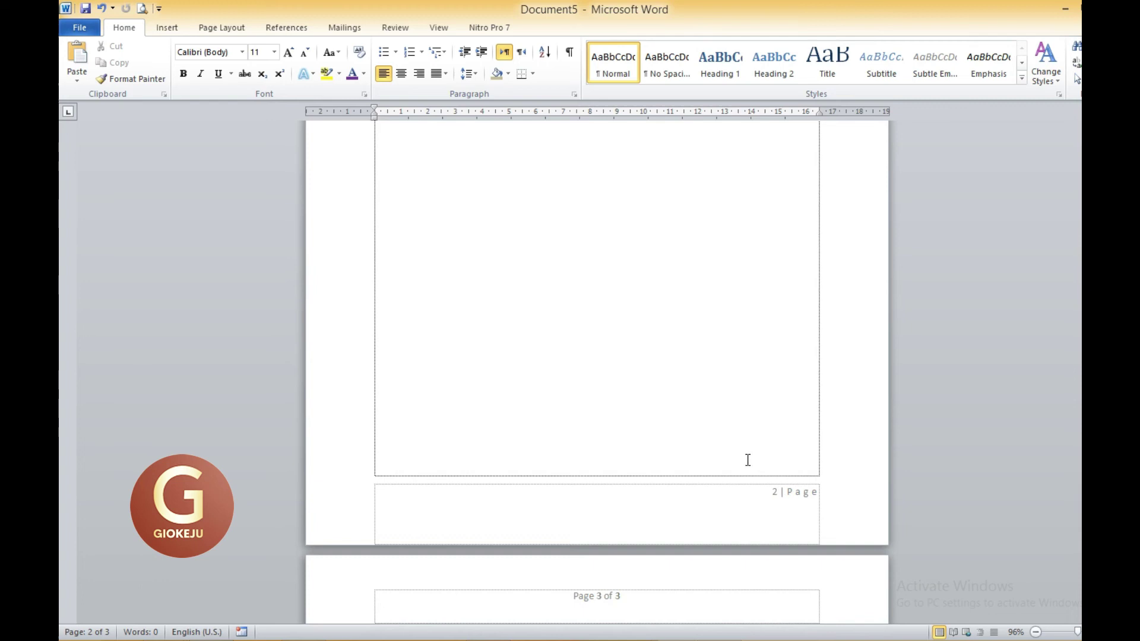
pyautogui.scroll(-6, 831, 489)
pyautogui.scroll(-6, 829, 489)
pyautogui.scroll(-4, 828, 488)
pyautogui.scroll(-1, 828, 488)
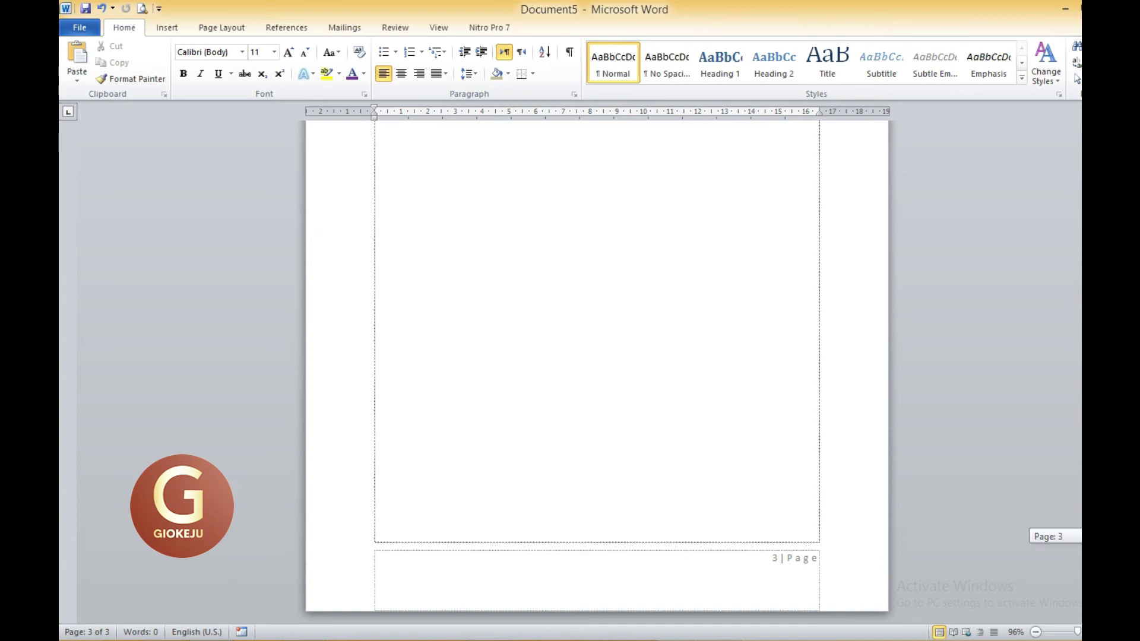
pyautogui.moveTo(1090, 536); pyautogui.dragTo(1089, 143)
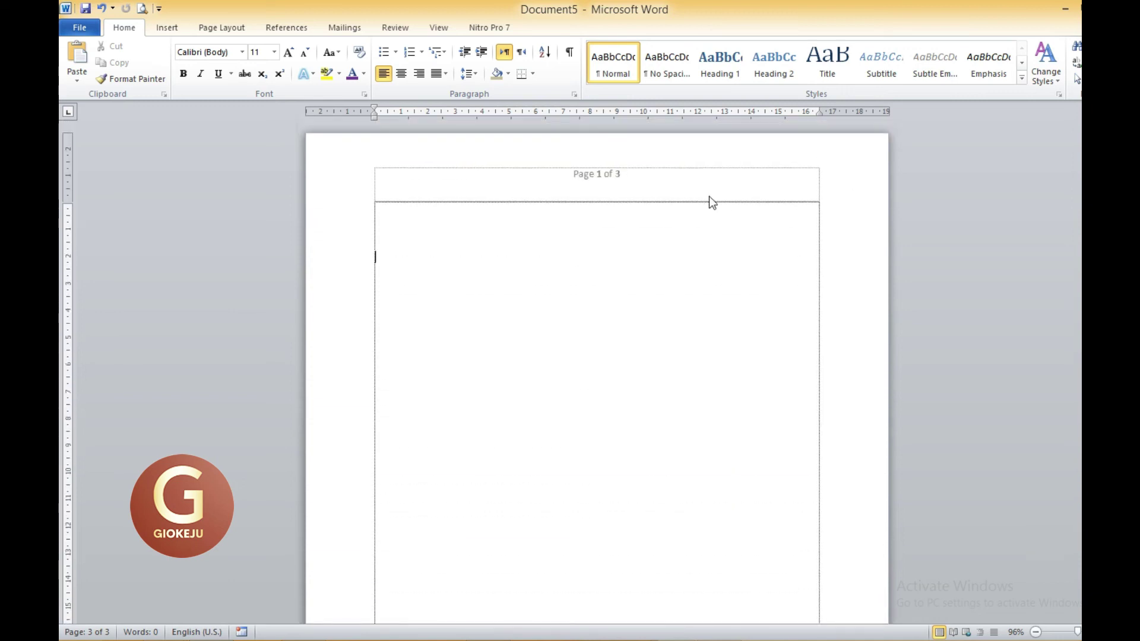
pyautogui.click(153, 27)
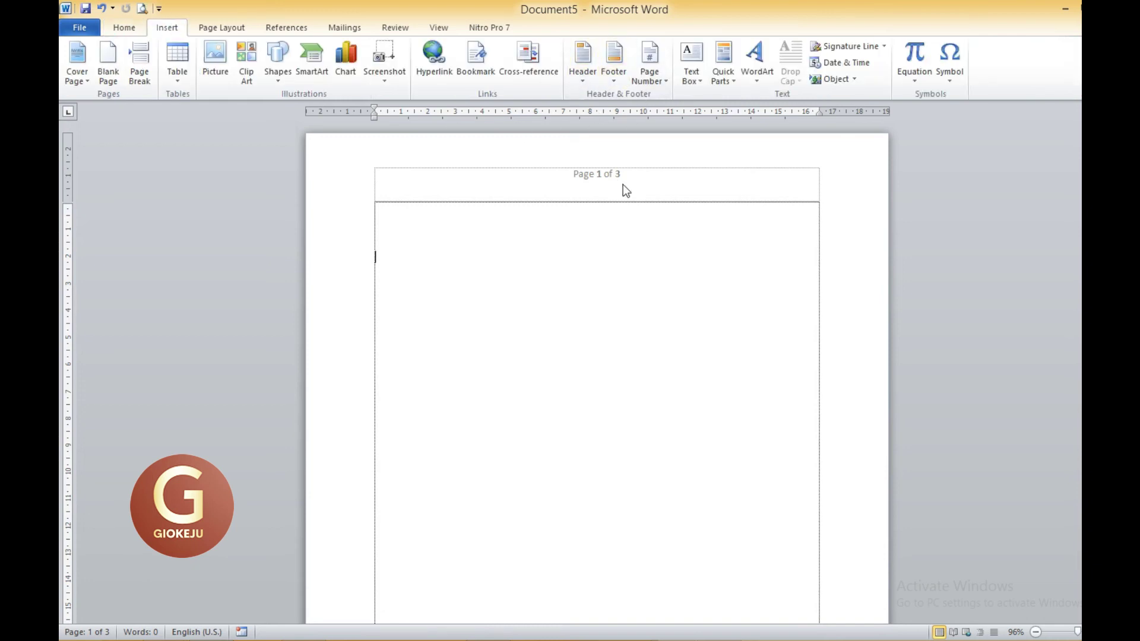
# Step: Replace the 'Page 1 of 3' header with 'PT. SINAR MULIA' and 'ALAMAT JALAN JENDRAL SUDIRMAN' below it
pyautogui.click(584, 80)
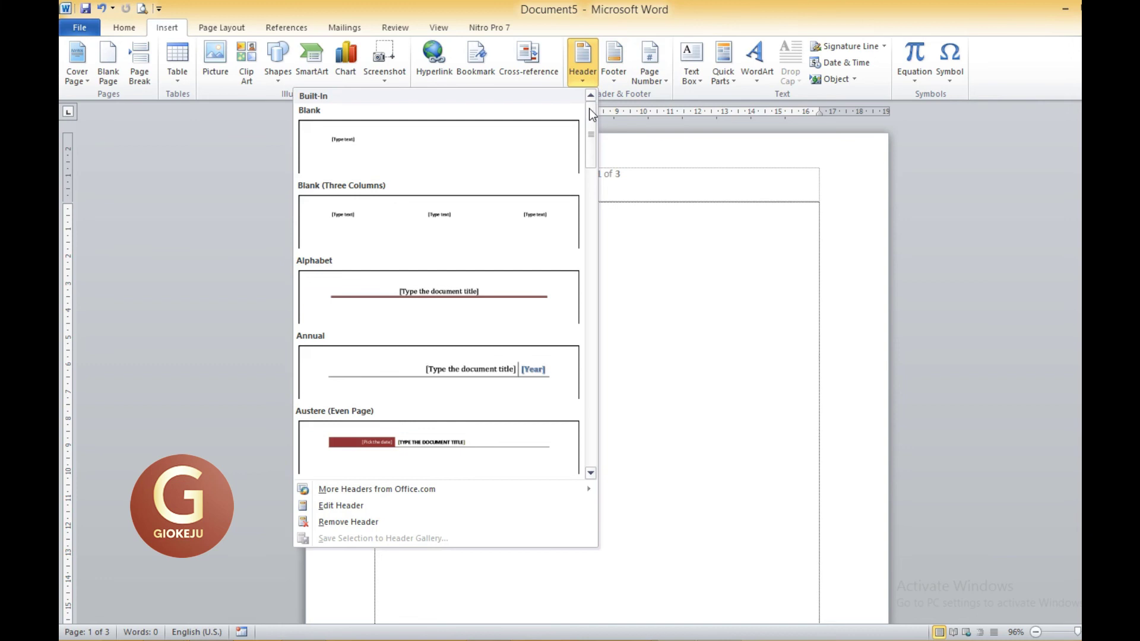
pyautogui.click(639, 295)
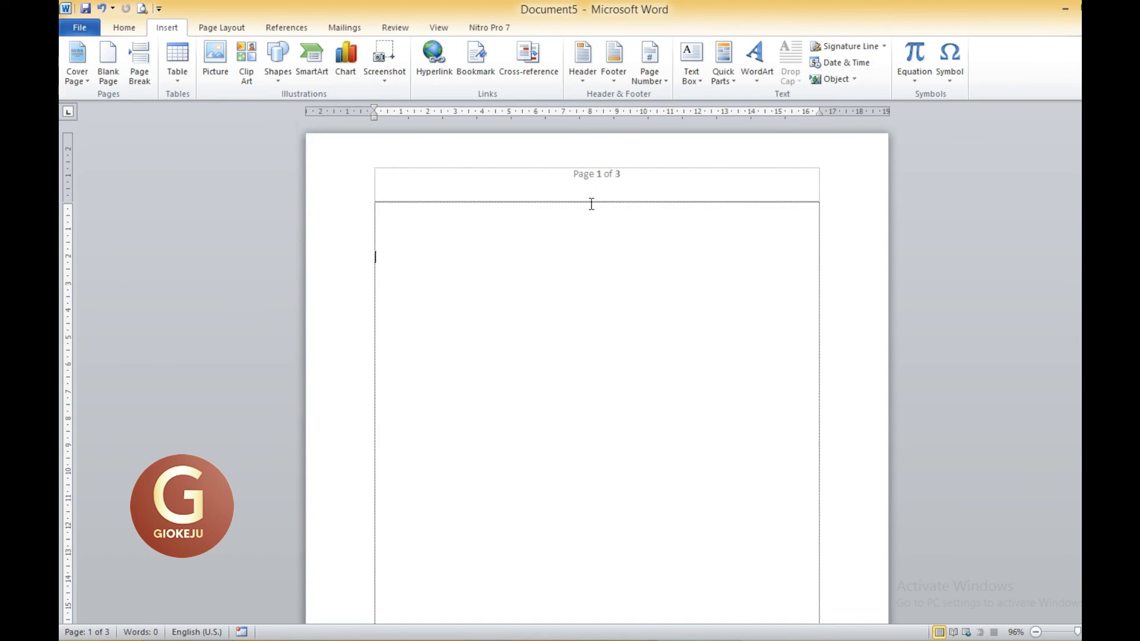
pyautogui.doubleClick(618, 172)
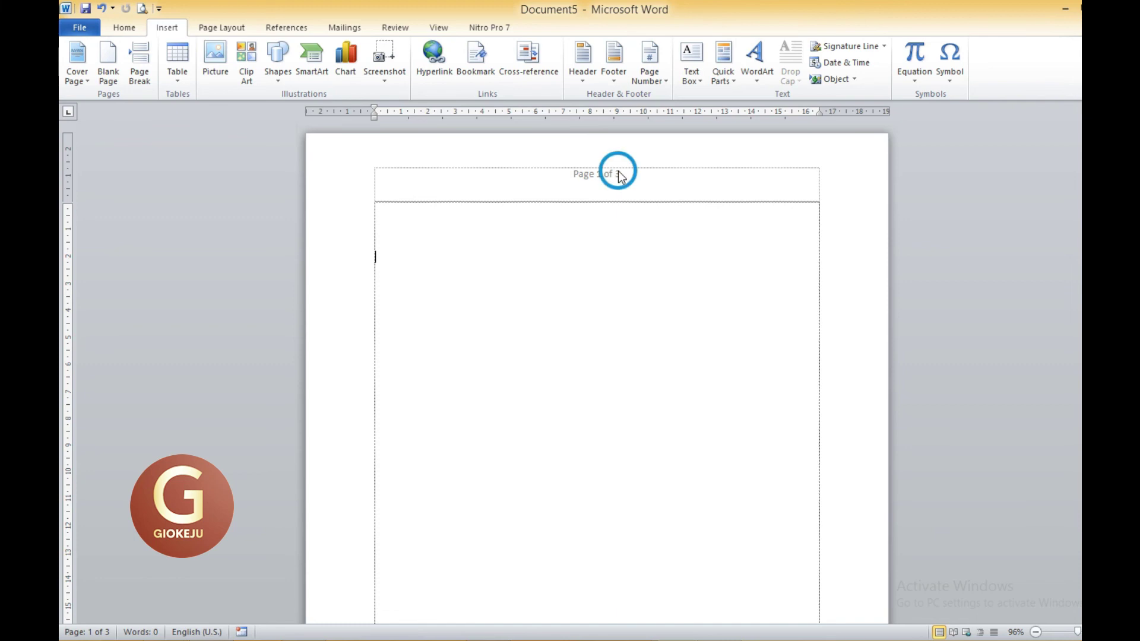
pyautogui.moveTo(635, 172); pyautogui.dragTo(586, 172)
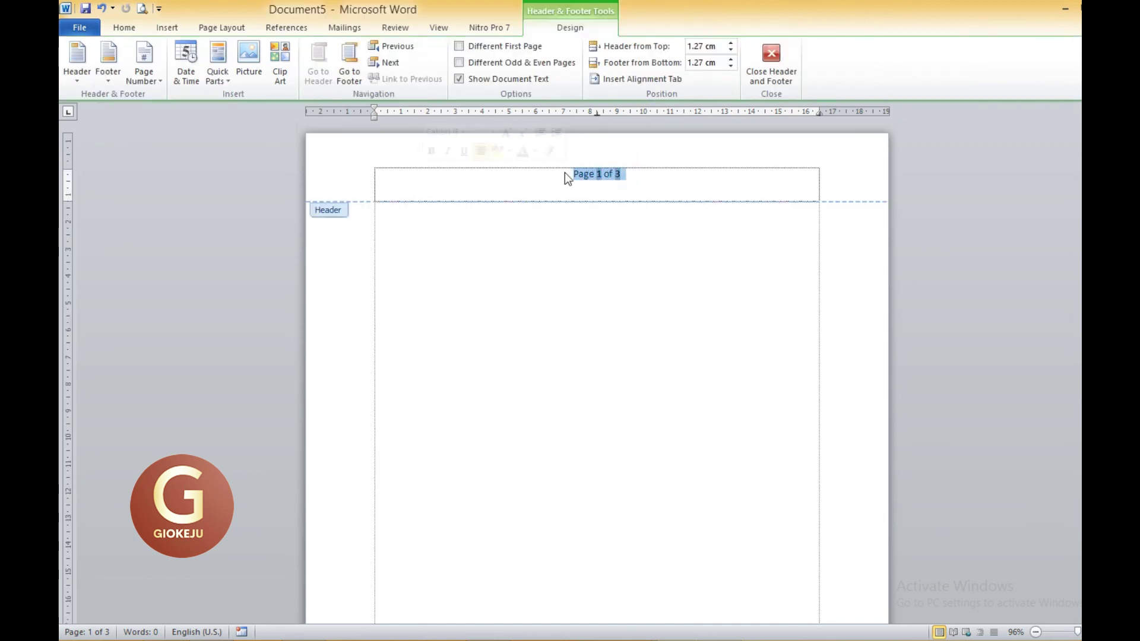
pyautogui.press('Delete')
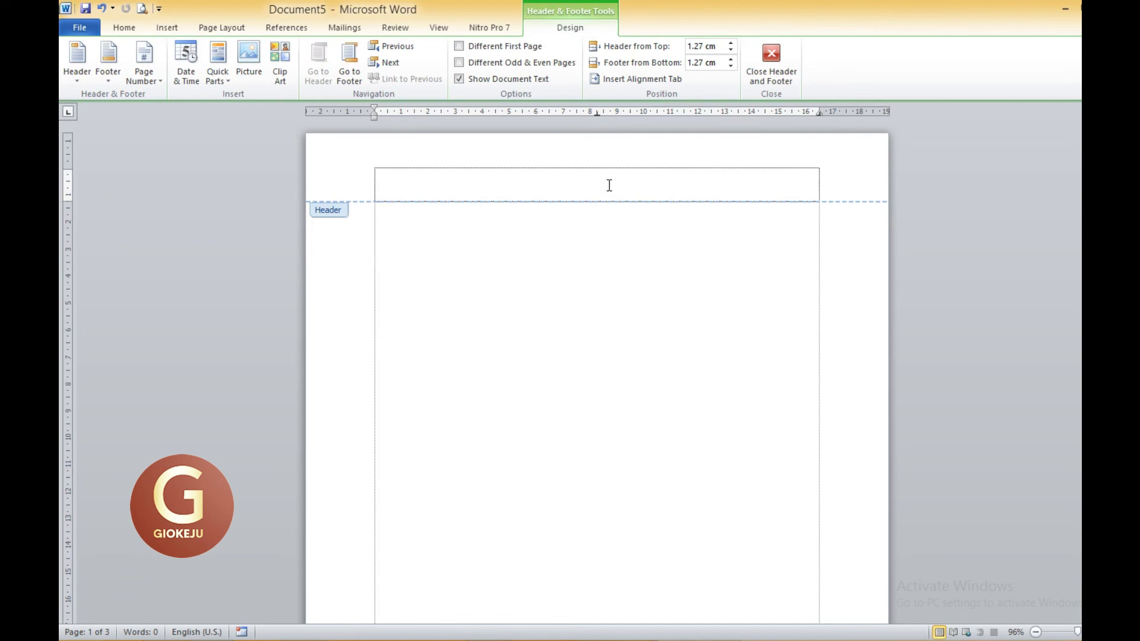
pyautogui.write('PT.')
pyautogui.write(' SINAR MULIA')
pyautogui.press('Return')
pyautogui.write('ALAMAT JALAN')
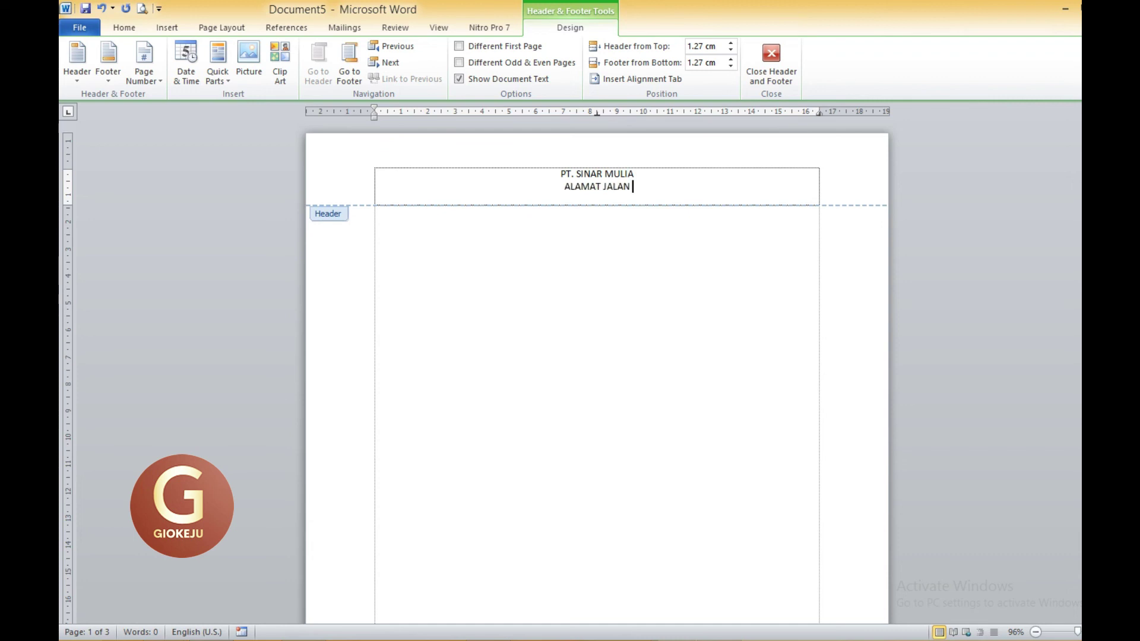
pyautogui.write(' JENDRAL SUDIRMAN')
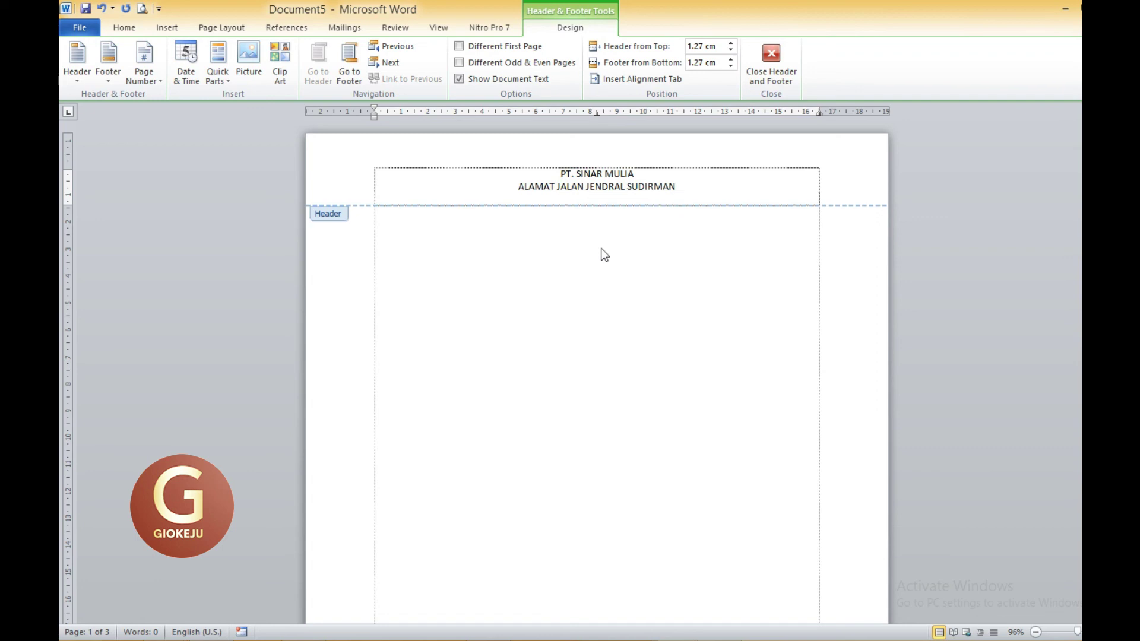
# Step: Close header editing and review pages 1–3 for the PT. SINAR MULIA header and numbered footers
pyautogui.doubleClick(599, 308)
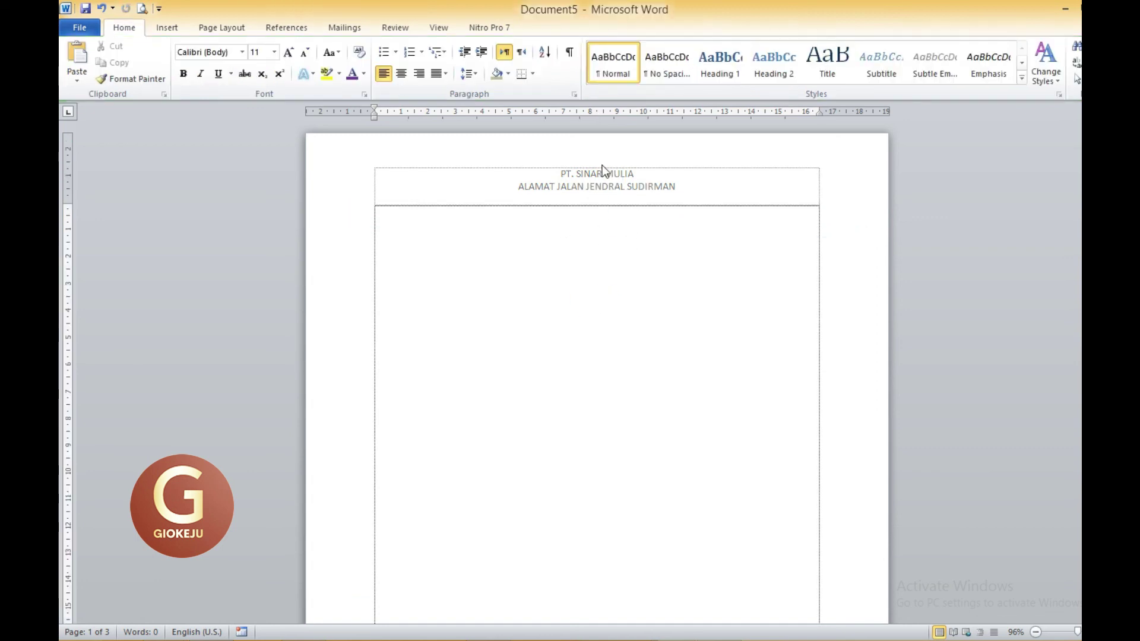
pyautogui.scroll(-5, 650, 312)
pyautogui.scroll(-5, 650, 311)
pyautogui.scroll(-2, 648, 311)
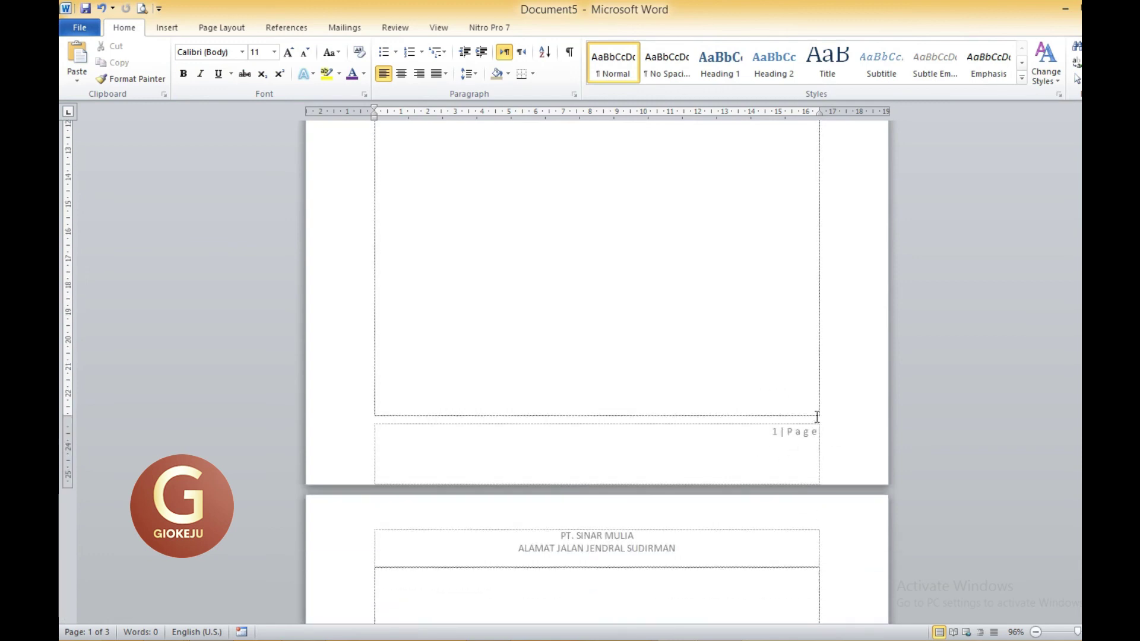
pyautogui.scroll(-12, 690, 334)
pyautogui.scroll(2, 653, 226)
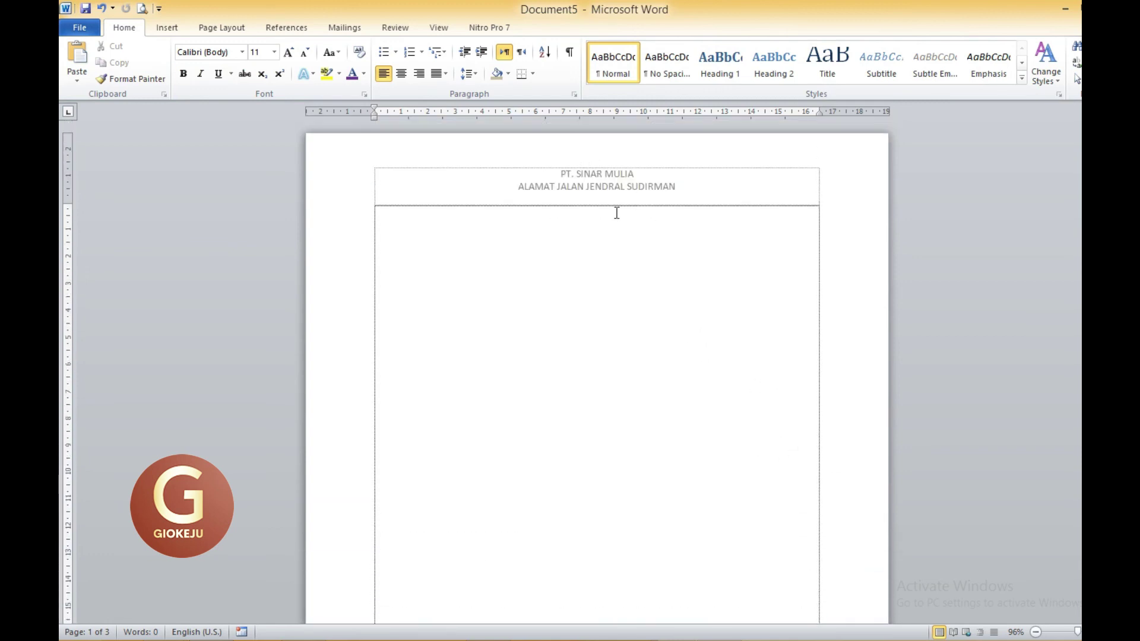
pyautogui.scroll(-4, 755, 408)
pyautogui.scroll(-4, 755, 410)
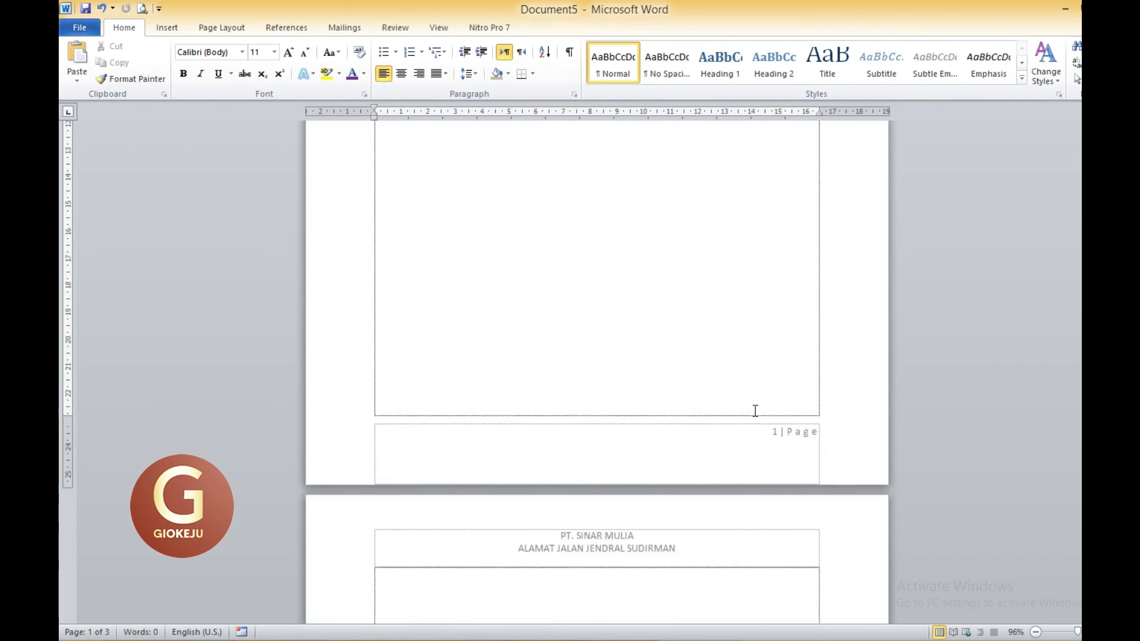
pyautogui.scroll(-1, 755, 411)
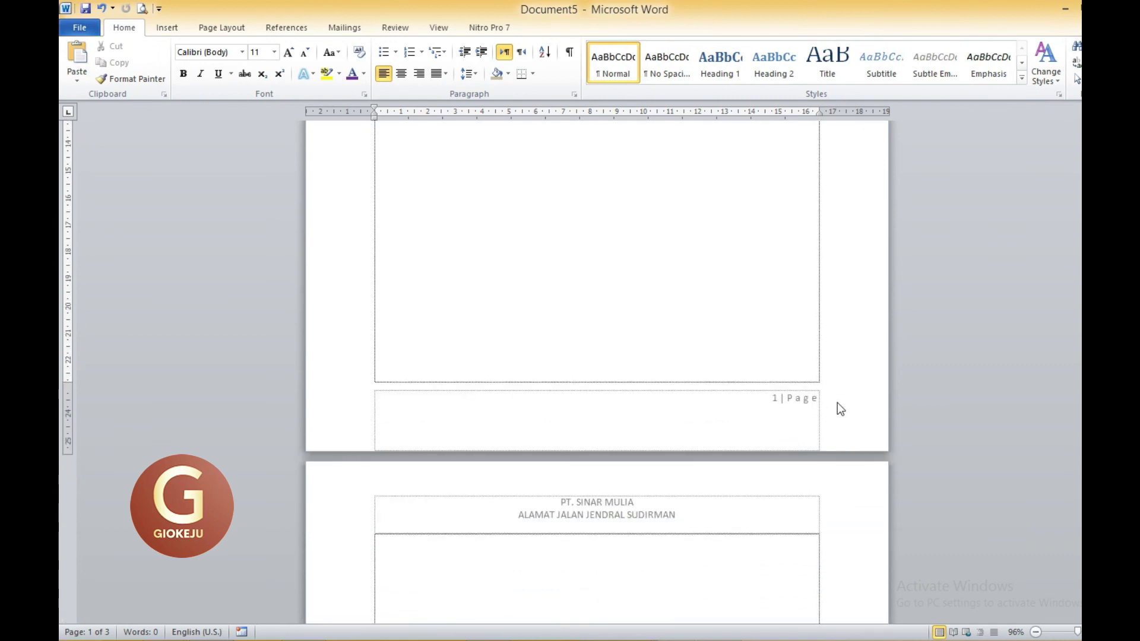
pyautogui.scroll(-2, 686, 477)
pyautogui.scroll(-1, 682, 472)
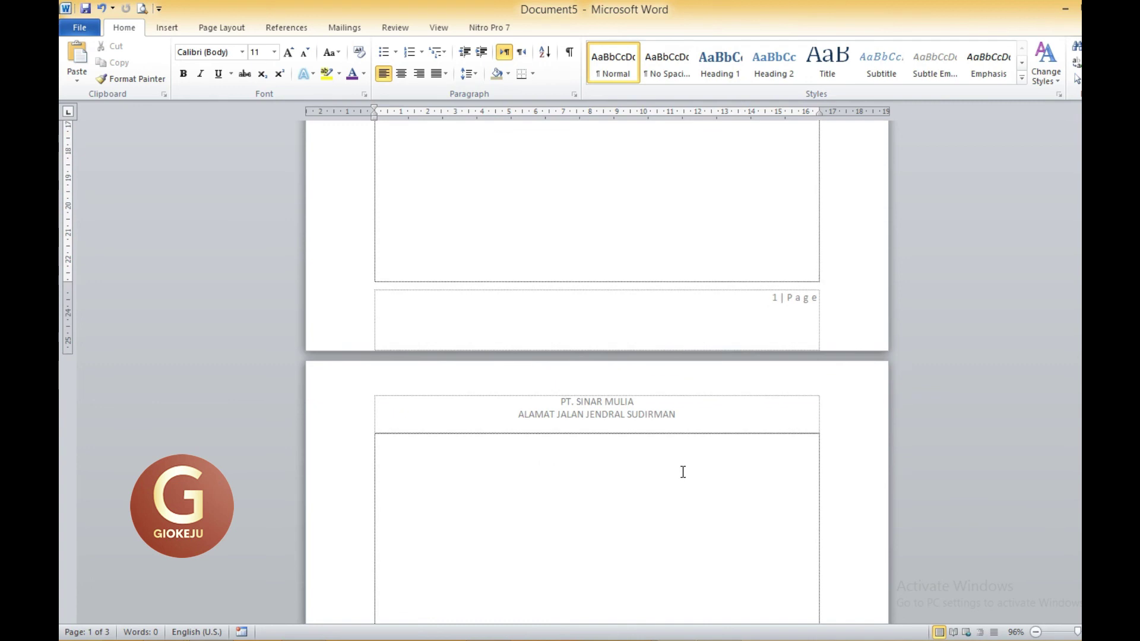
pyautogui.scroll(-2, 683, 472)
pyautogui.scroll(-1, 683, 468)
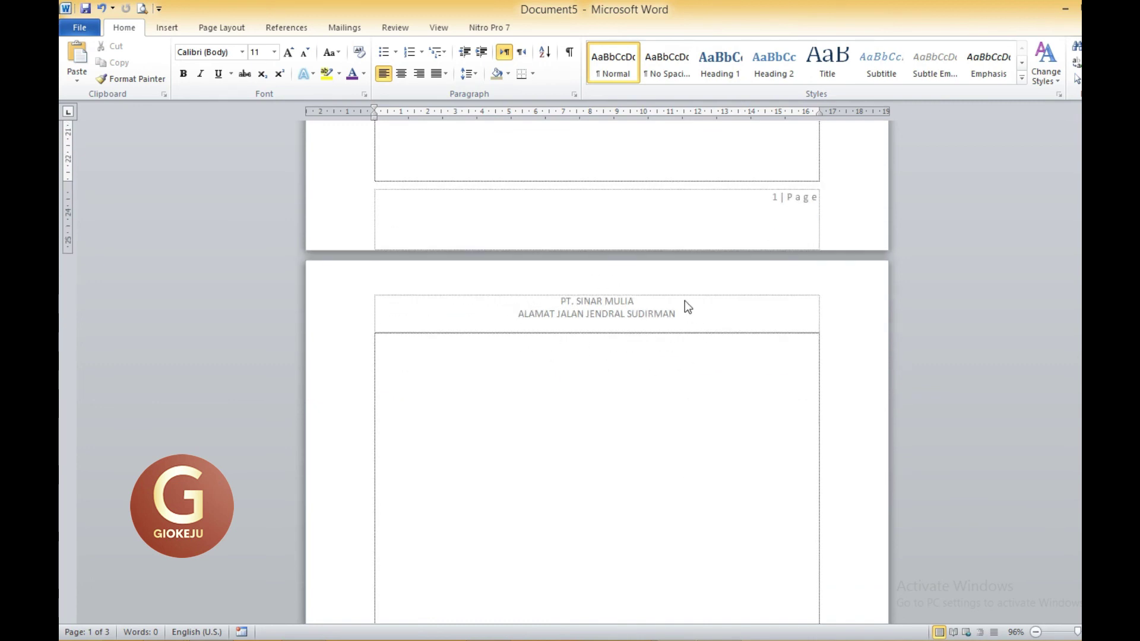
pyautogui.scroll(-2, 713, 366)
pyautogui.scroll(-4, 712, 368)
pyautogui.scroll(-3, 712, 371)
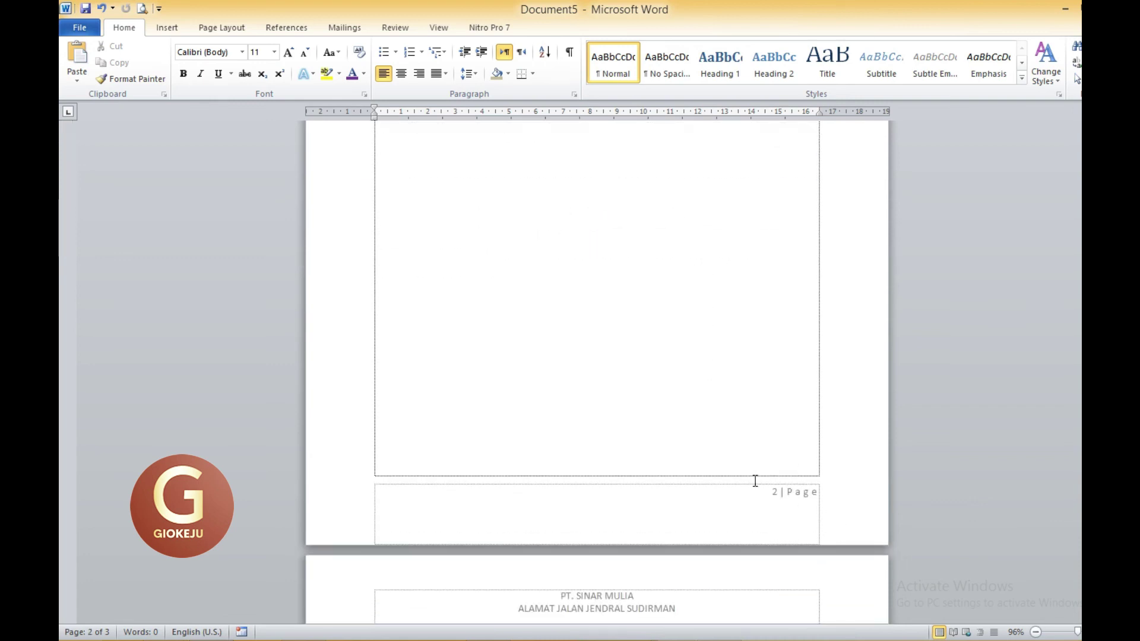
pyautogui.scroll(-3, 825, 516)
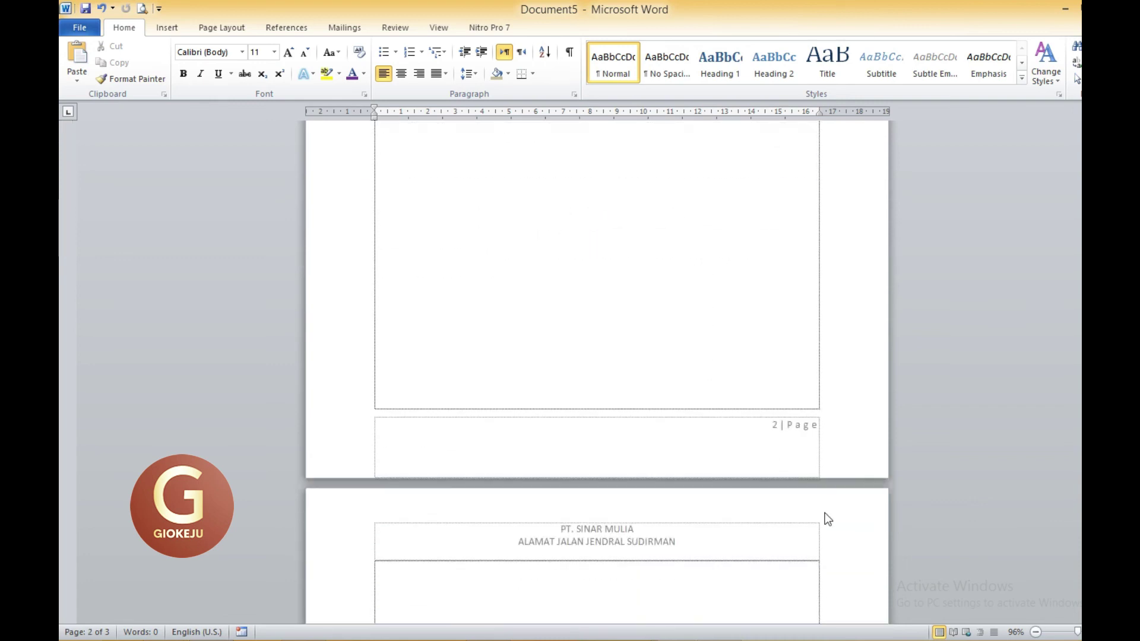
pyautogui.scroll(-2, 719, 489)
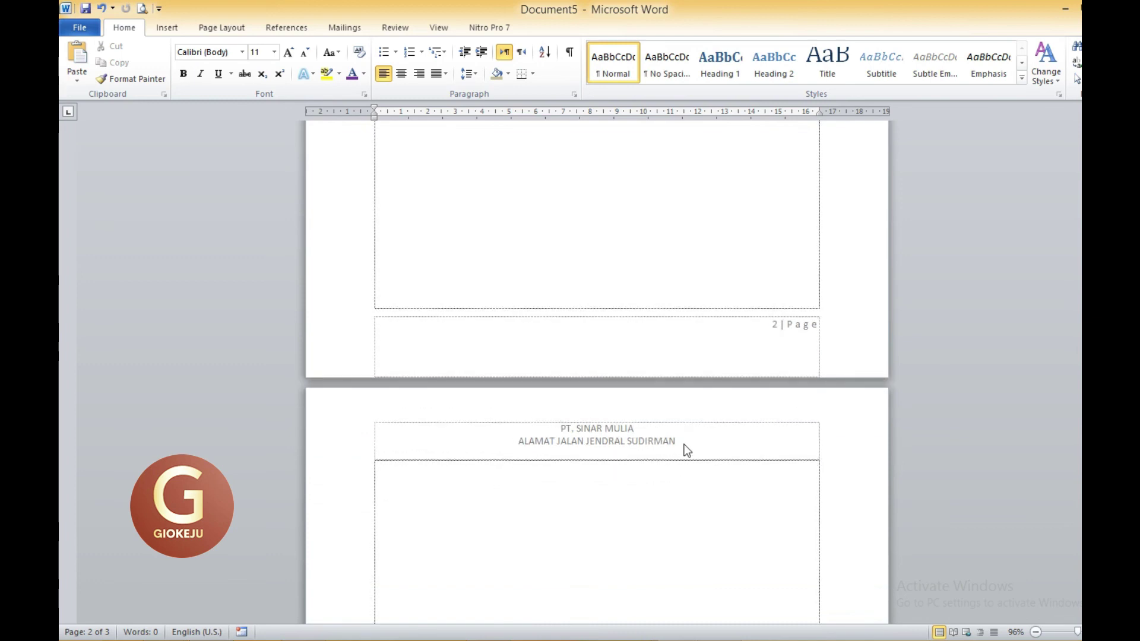
pyautogui.scroll(-10, 684, 444)
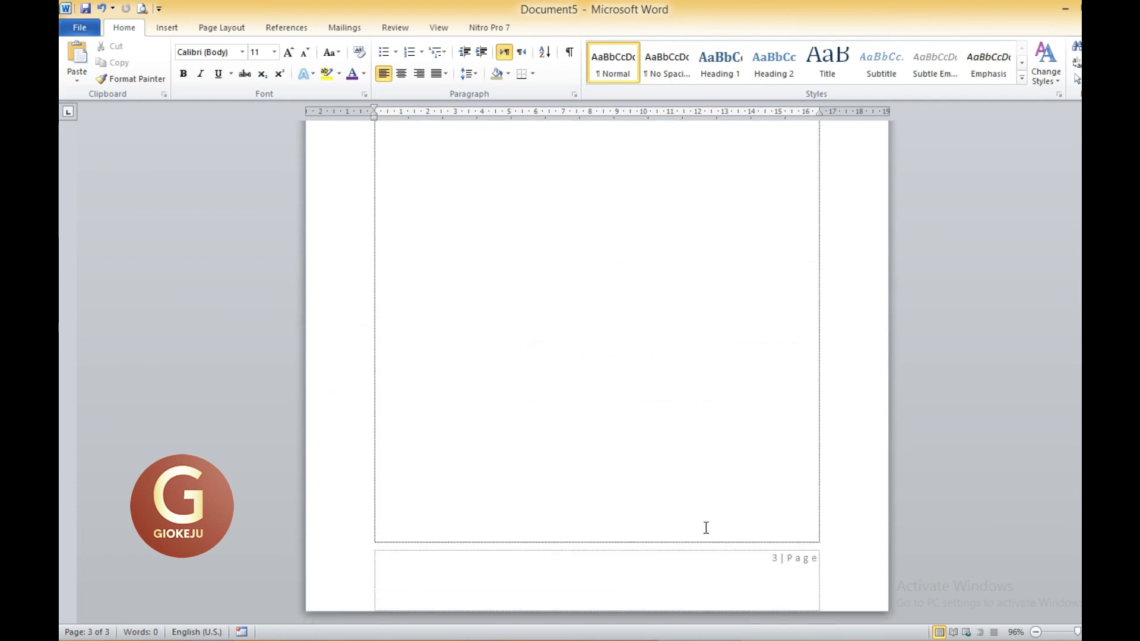
pyautogui.scroll(2, 728, 470)
pyautogui.scroll(5, 728, 471)
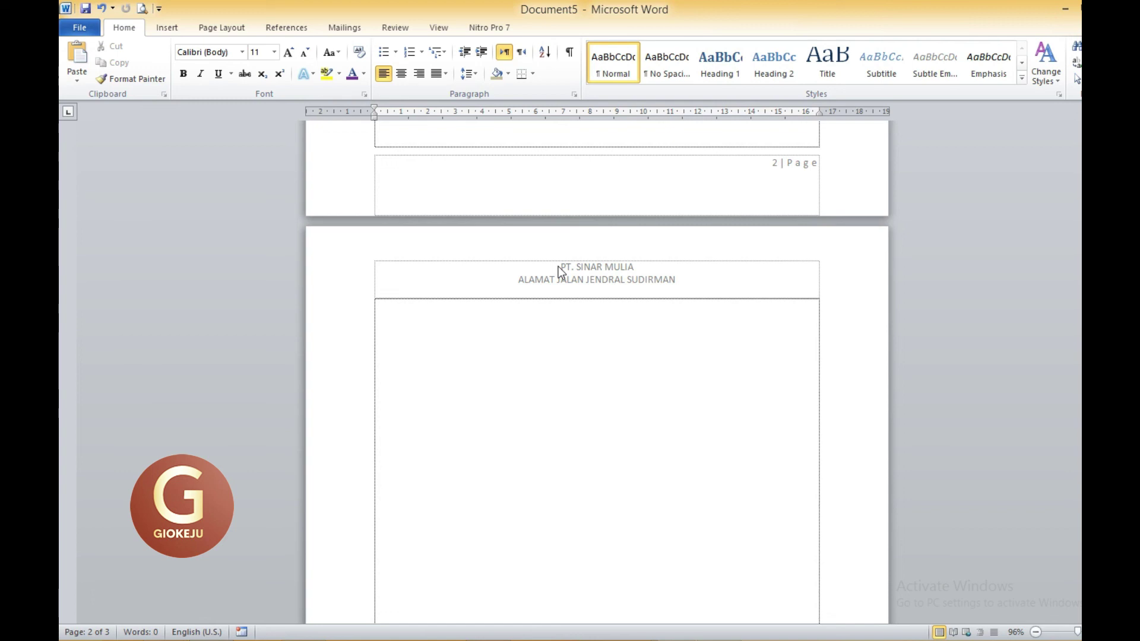
pyautogui.scroll(3, 558, 276)
# Step: On the Insert tab, look over the Header, Footer and Page Number options without applying any
pyautogui.scroll(3, 554, 280)
pyautogui.click(166, 31)
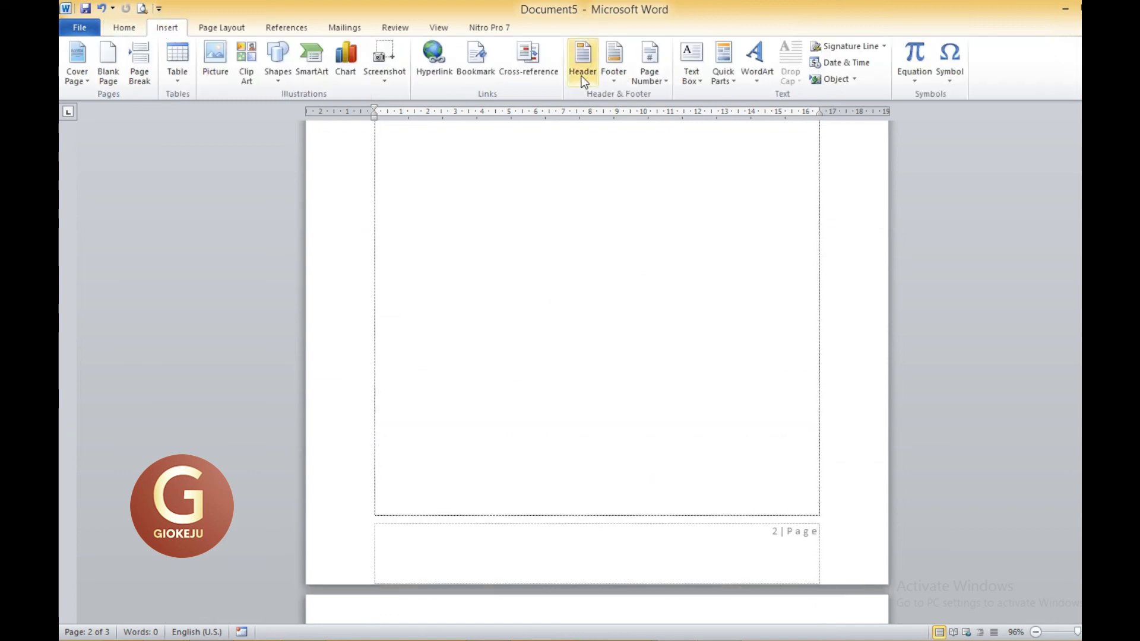
pyautogui.click(576, 84)
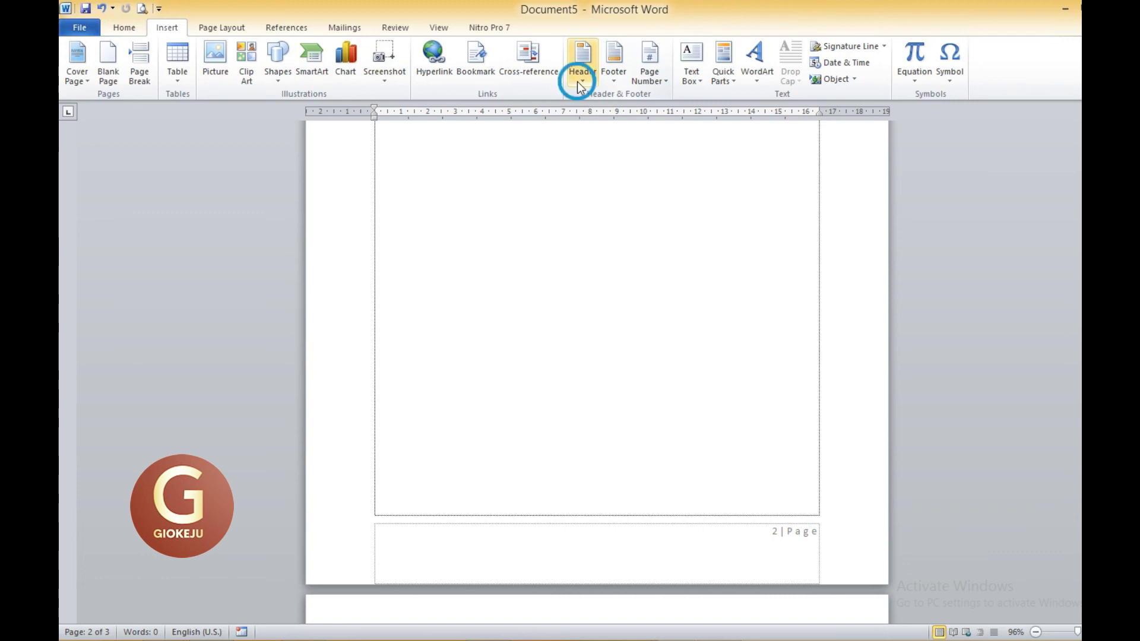
pyautogui.click(613, 83)
pyautogui.click(663, 82)
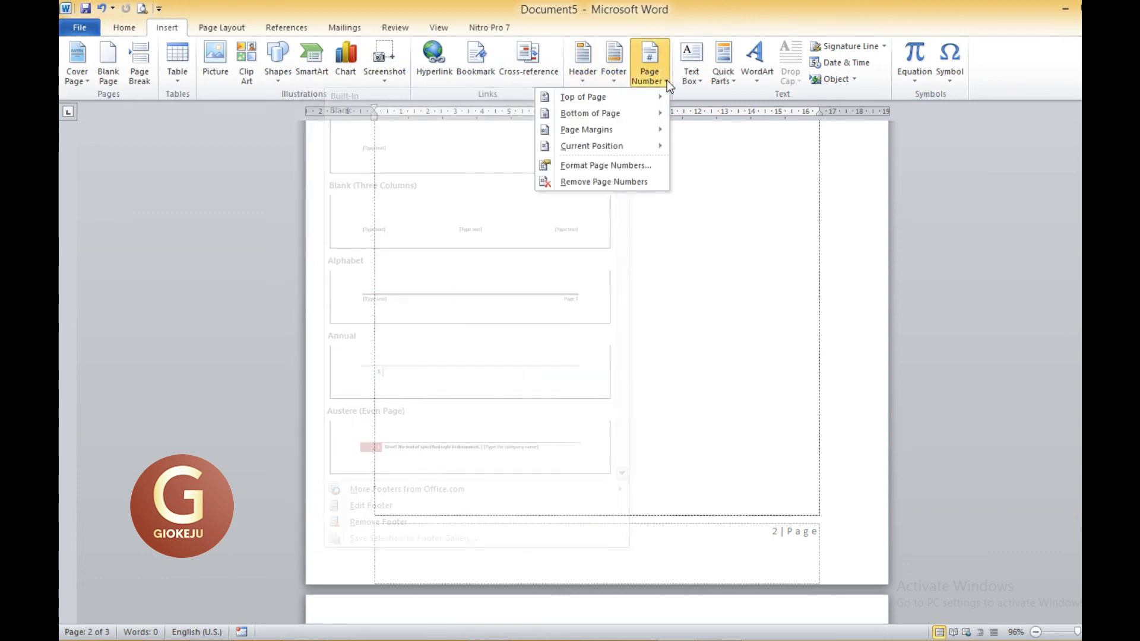
pyautogui.click(700, 232)
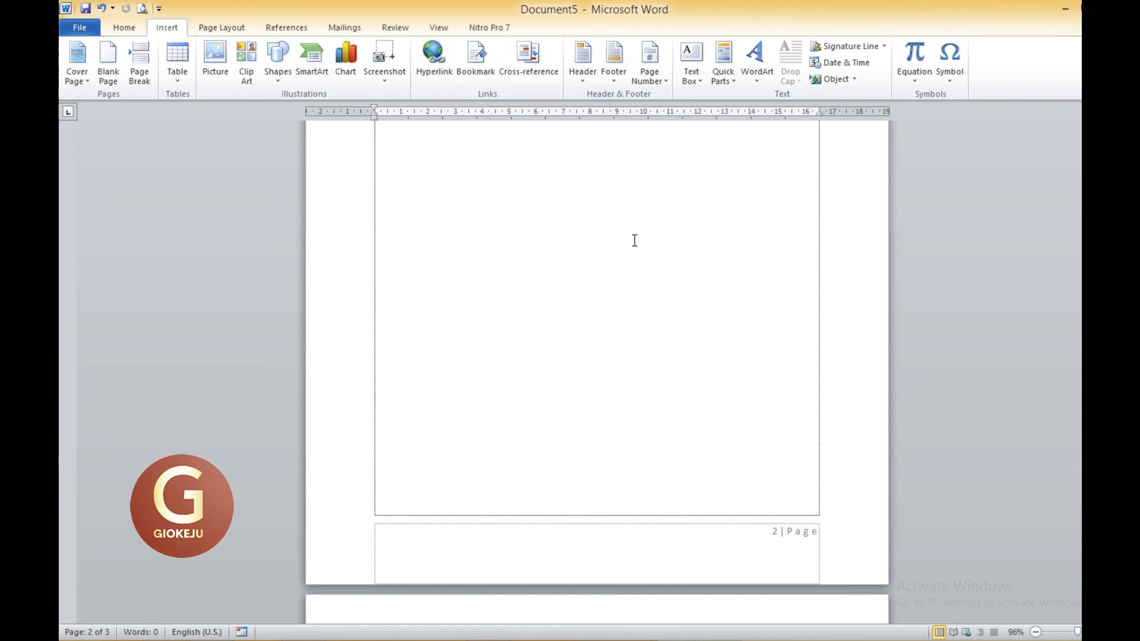
# Step: Scroll between pages to recheck the address header and 'n | Page' footers
pyautogui.scroll(-2, 634, 241)
pyautogui.scroll(-3, 634, 241)
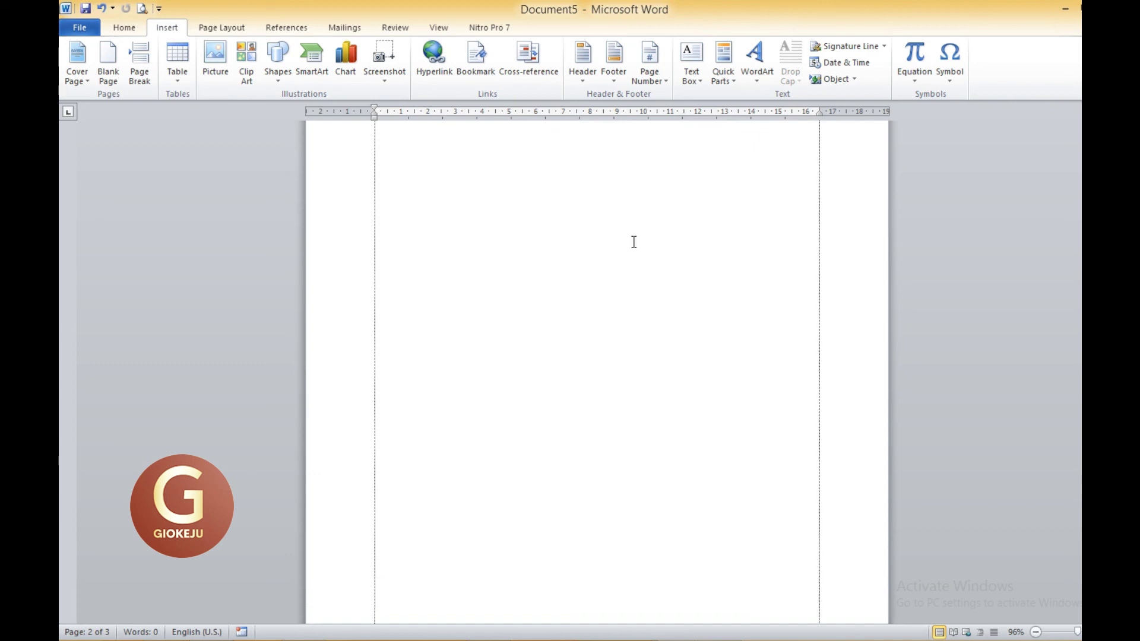
pyautogui.scroll(-7, 634, 242)
pyautogui.scroll(2, 634, 242)
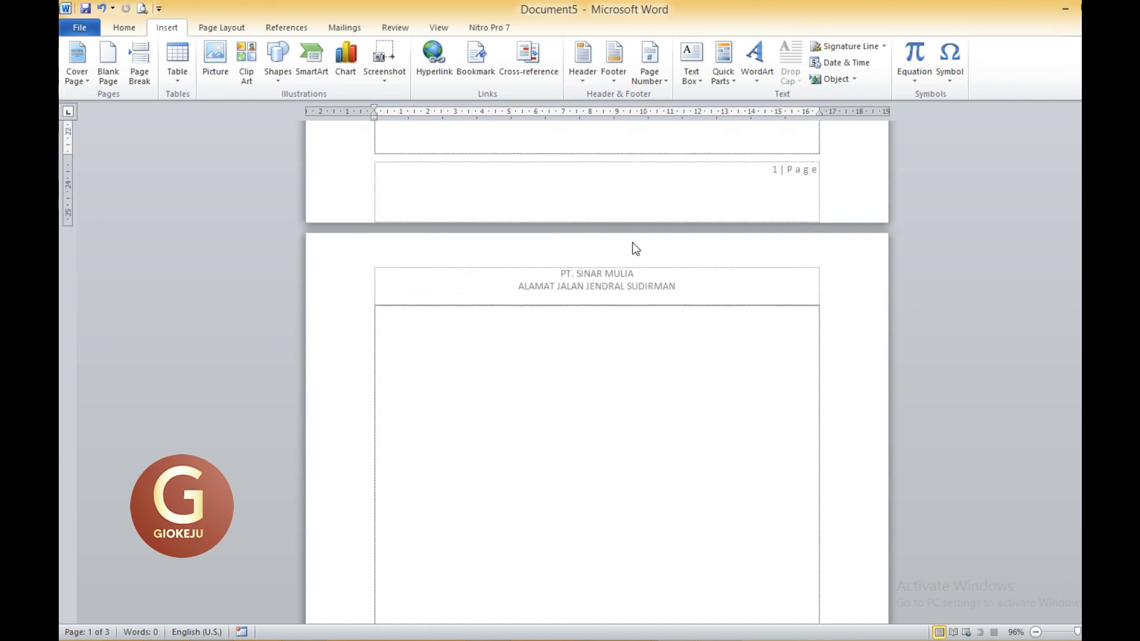